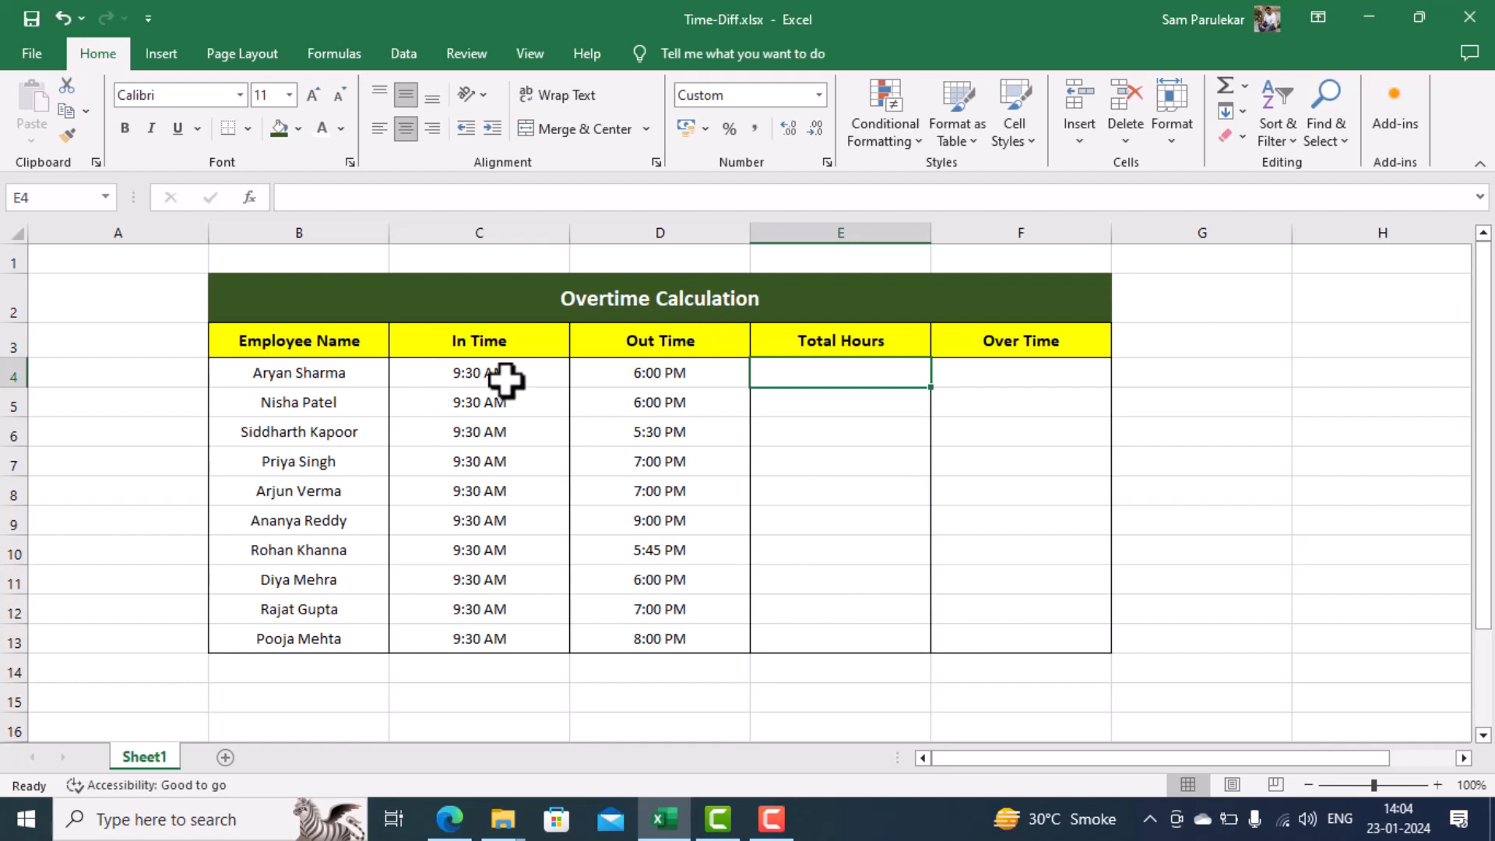
Replace the first employee's In Time in C4 with the formula =time(09,30,00)
{"action": "left_click", "coordinate": [506, 381]}
{"action": "key", "text": "Delete"}
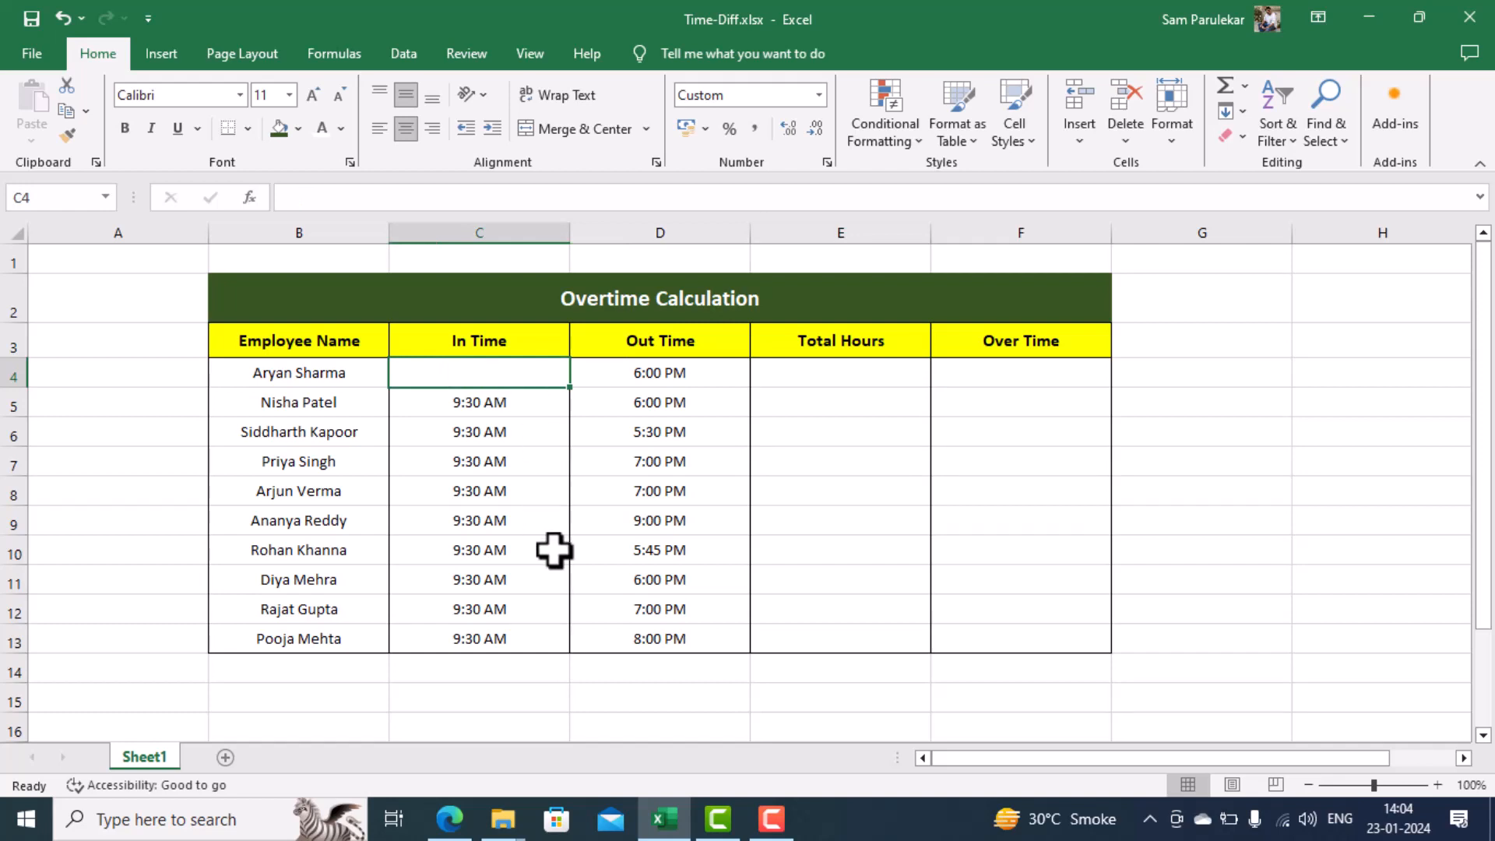
{"action": "type", "text": "="}
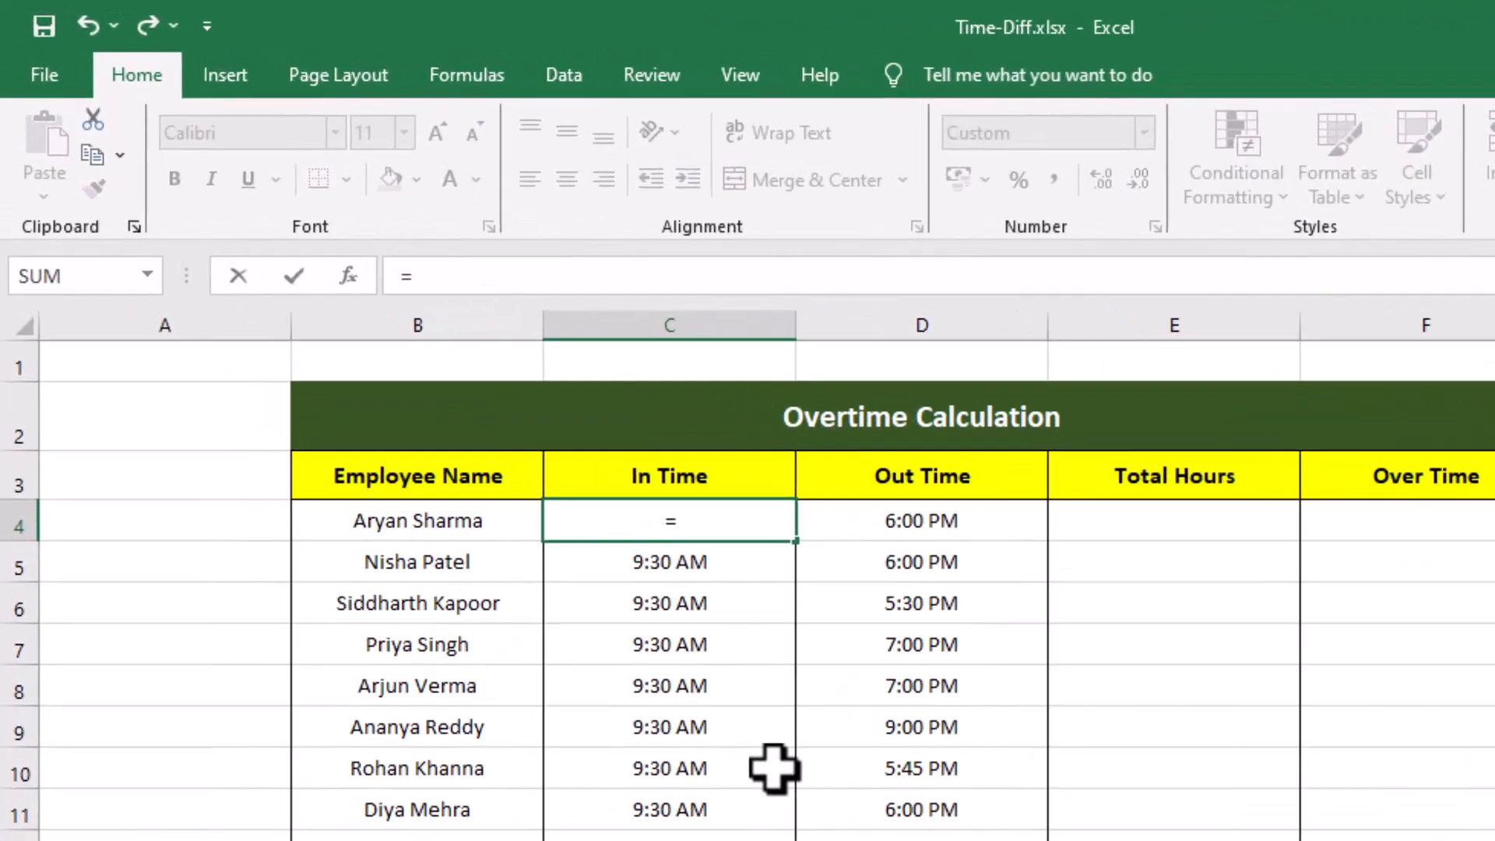
{"action": "type", "text": "time"}
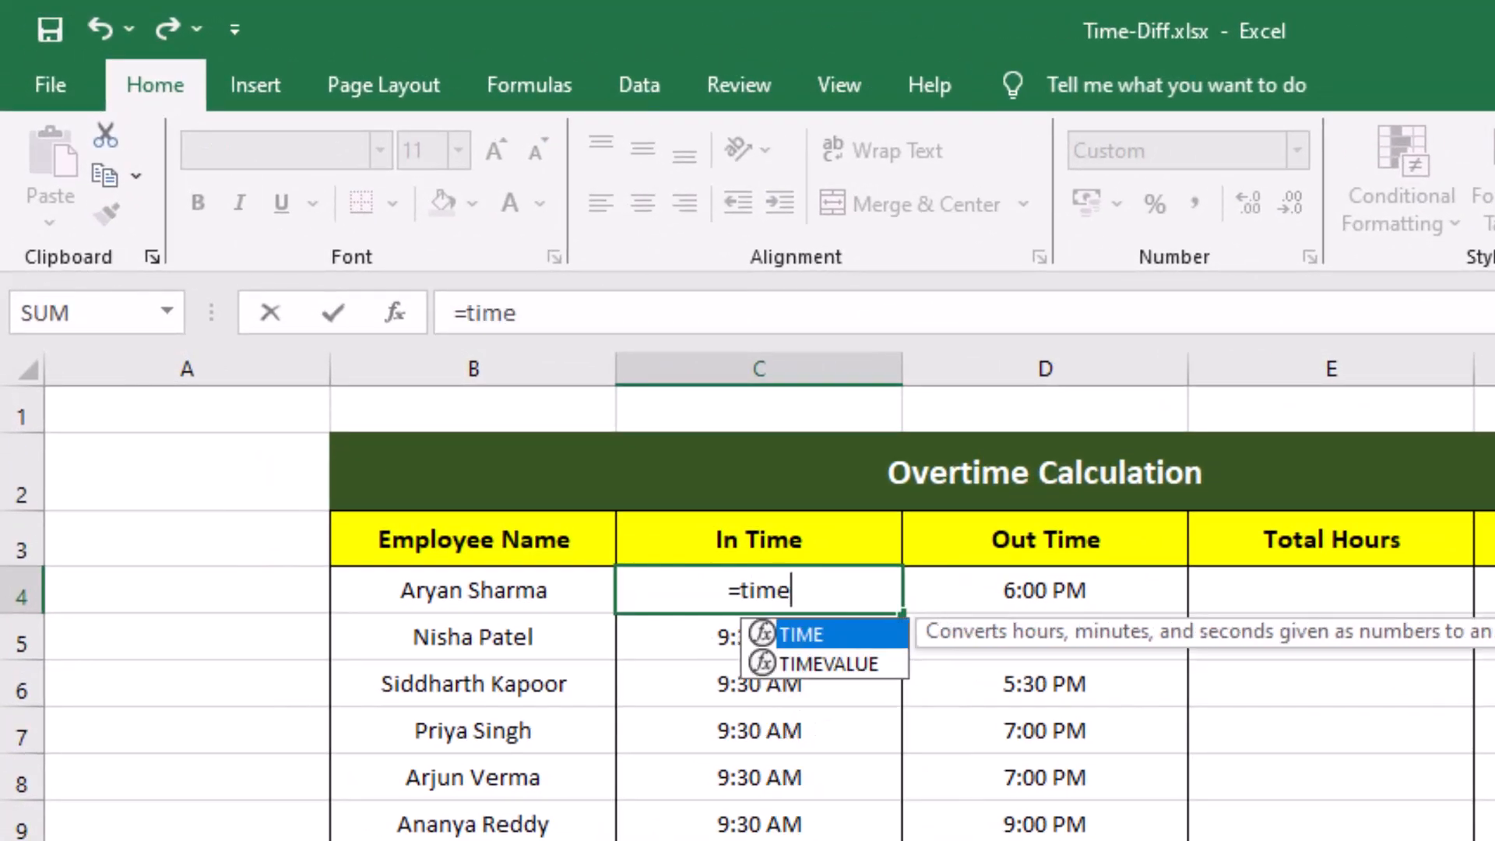
{"action": "type", "text": "("}
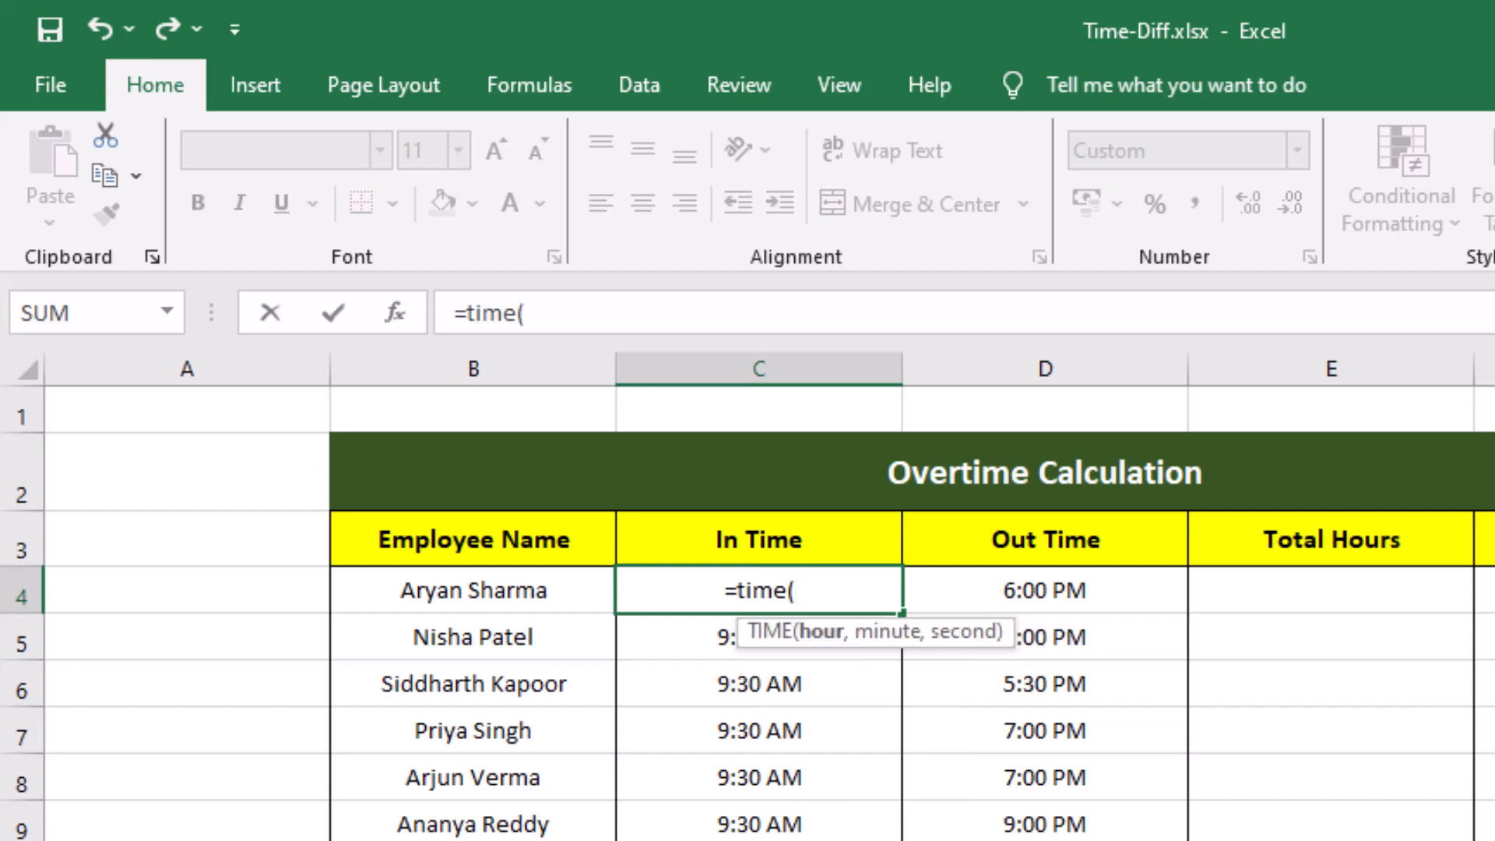
{"action": "type", "text": "0"}
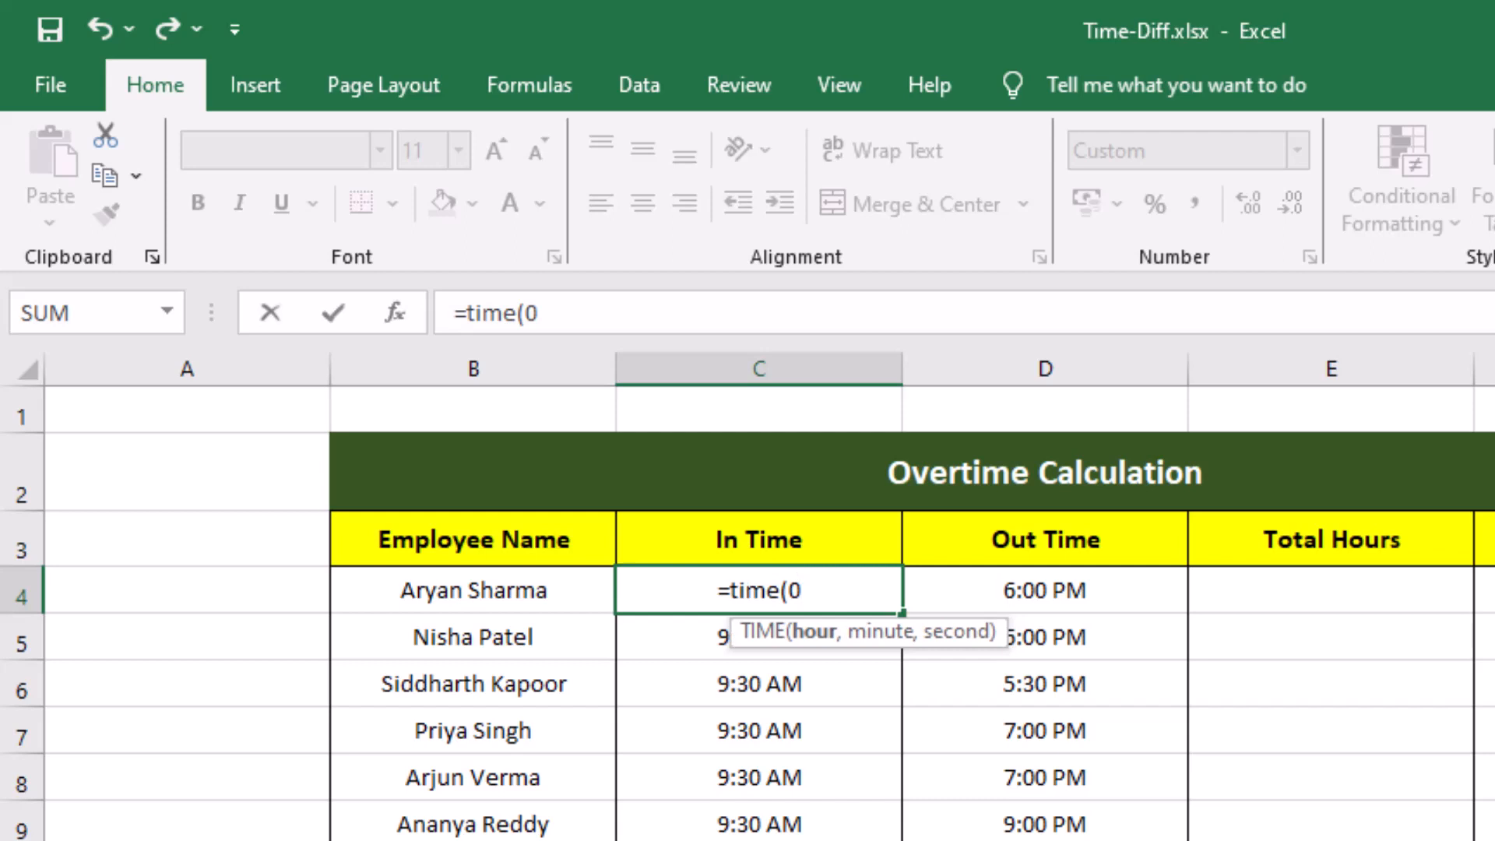
{"action": "type", "text": "9"}
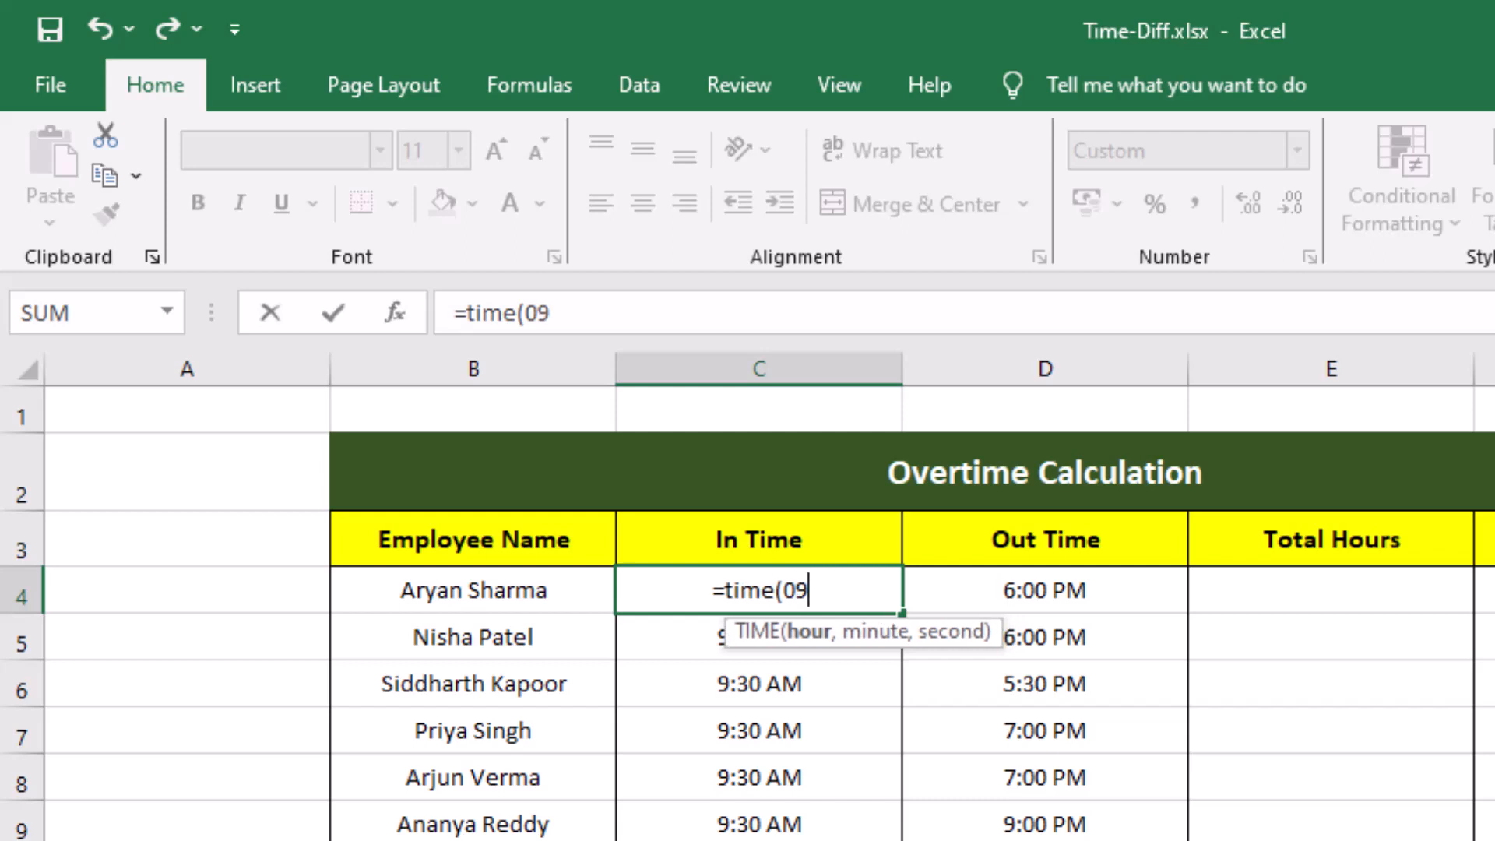
{"action": "type", "text": ","}
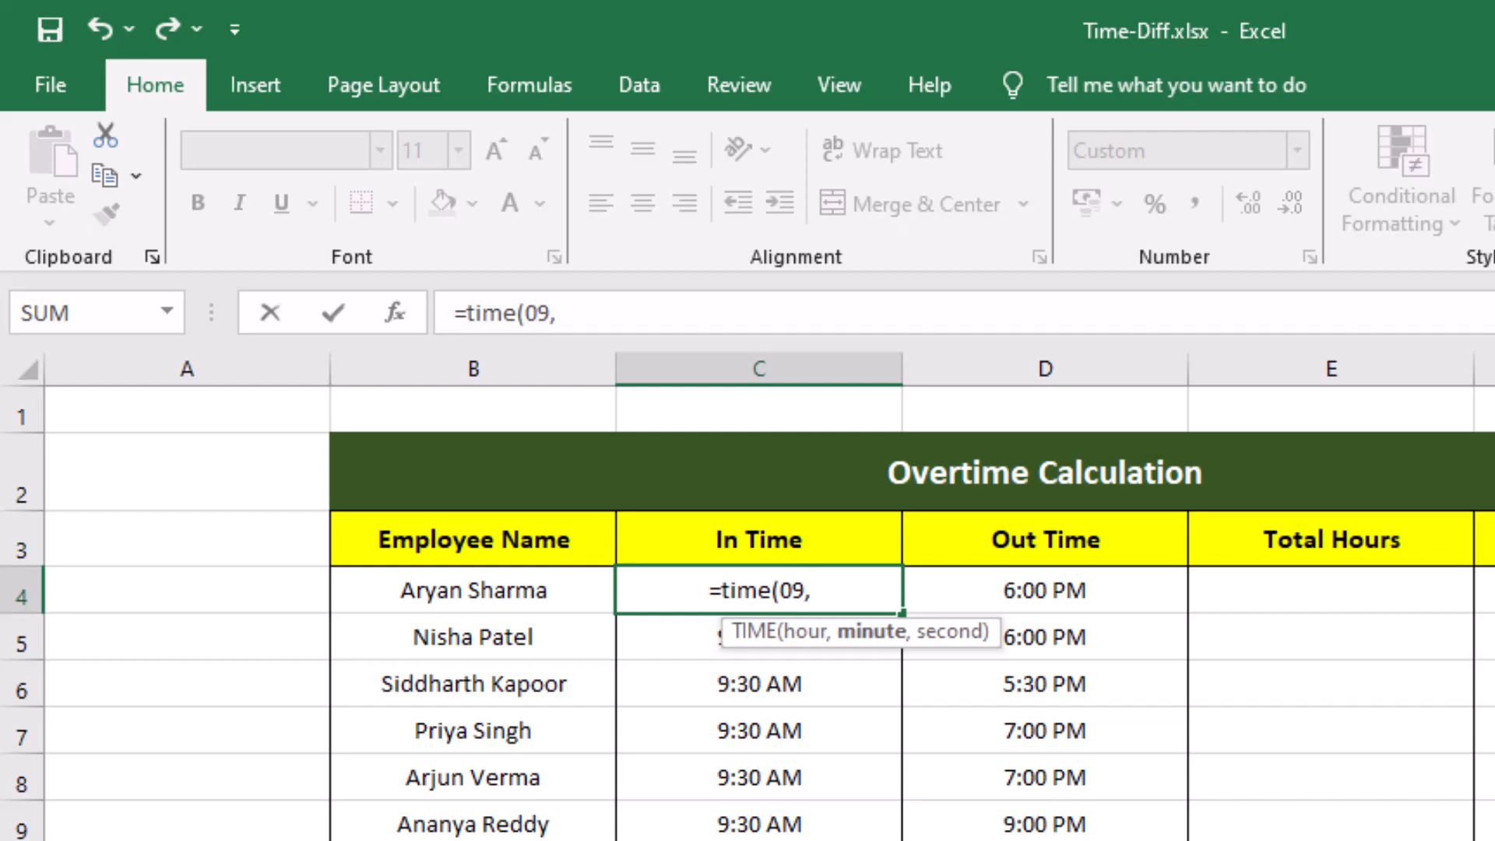
{"action": "type", "text": "3"}
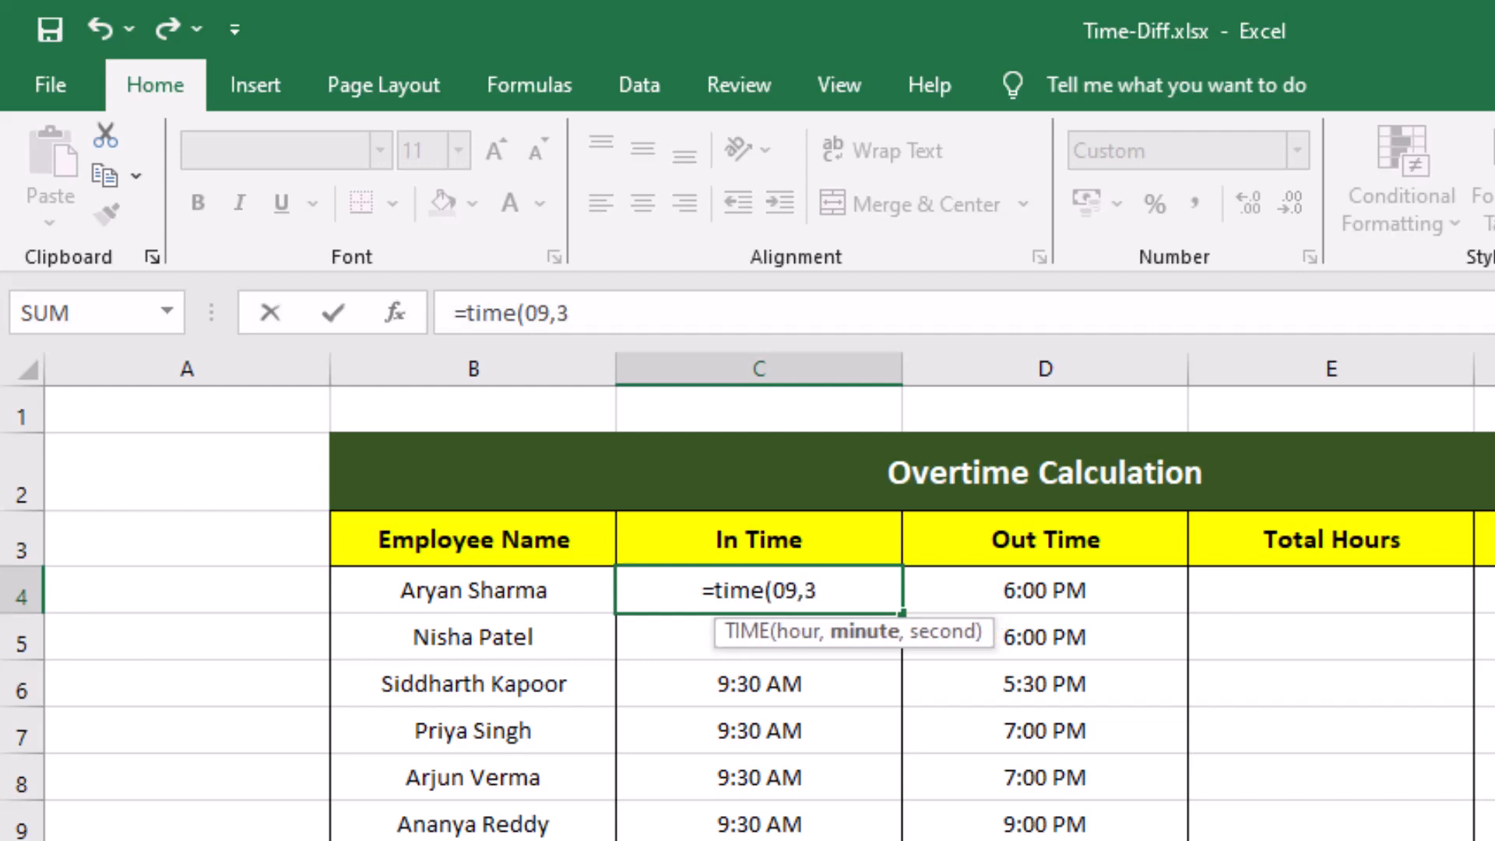
{"action": "type", "text": "0,"}
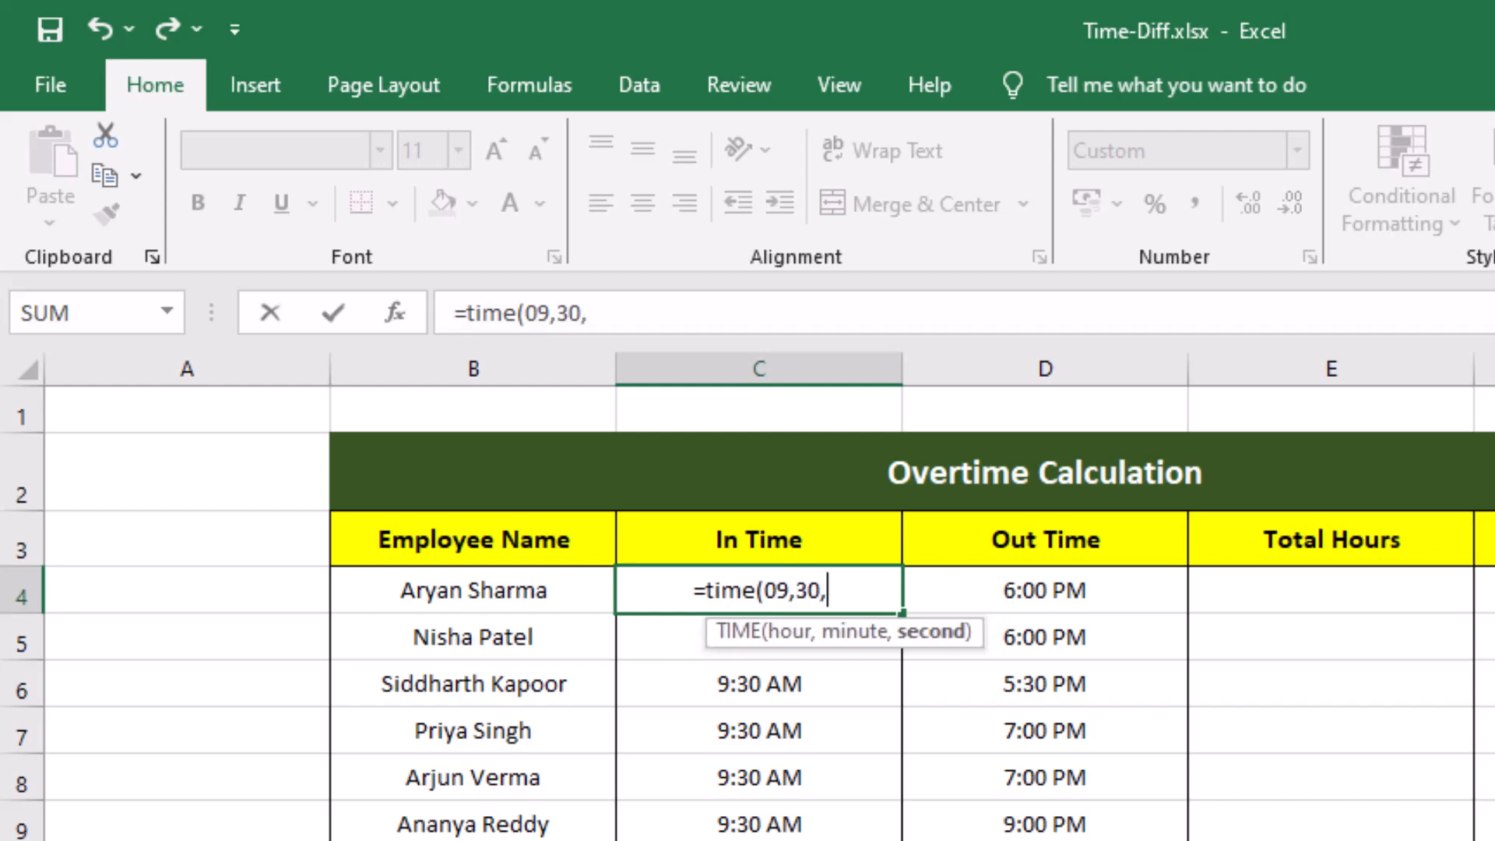
{"action": "type", "text": "00"}
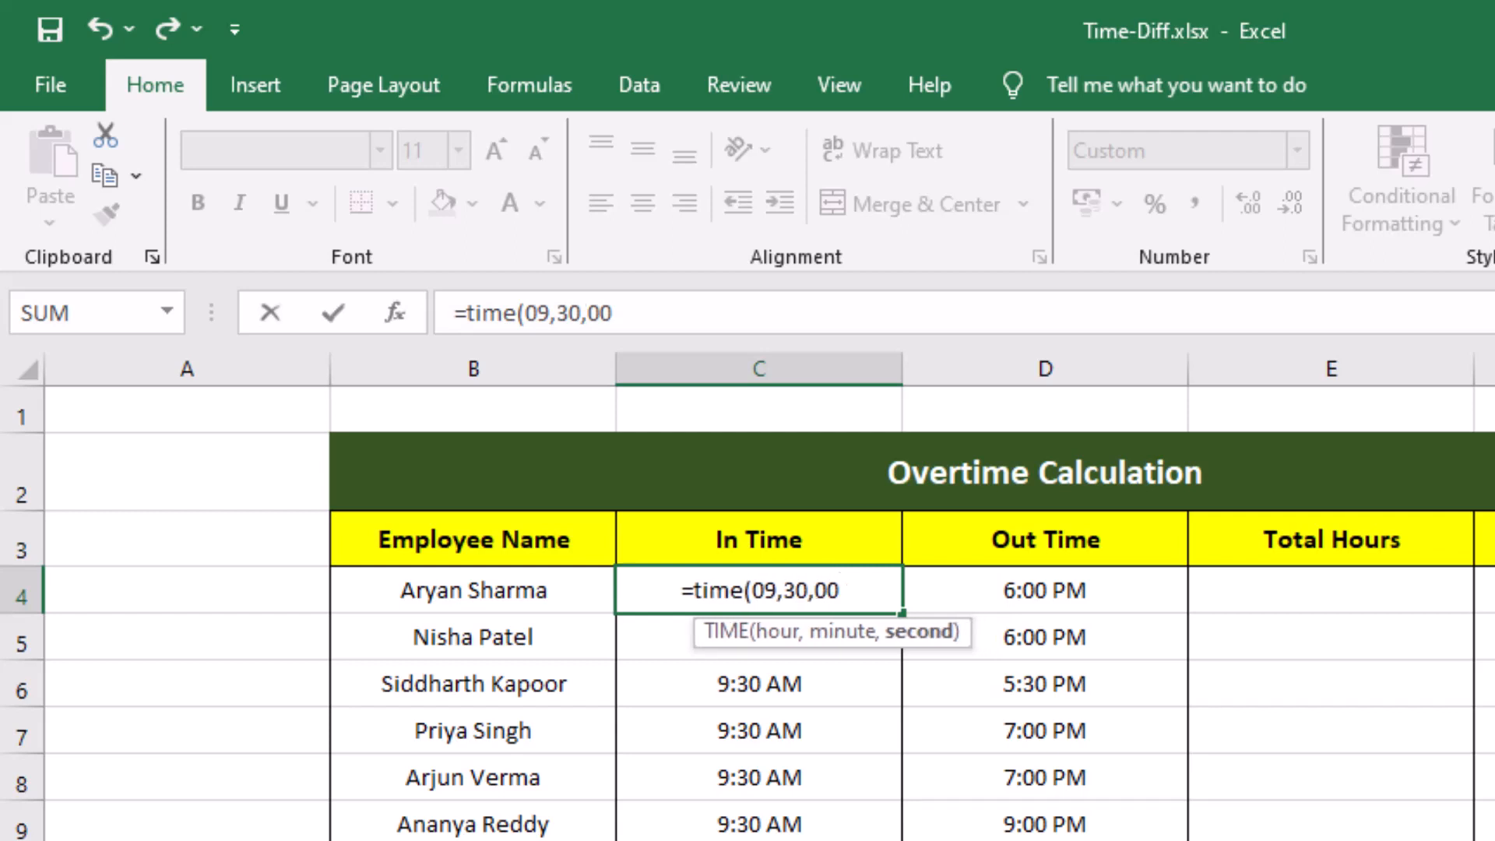
{"action": "type", "text": ")"}
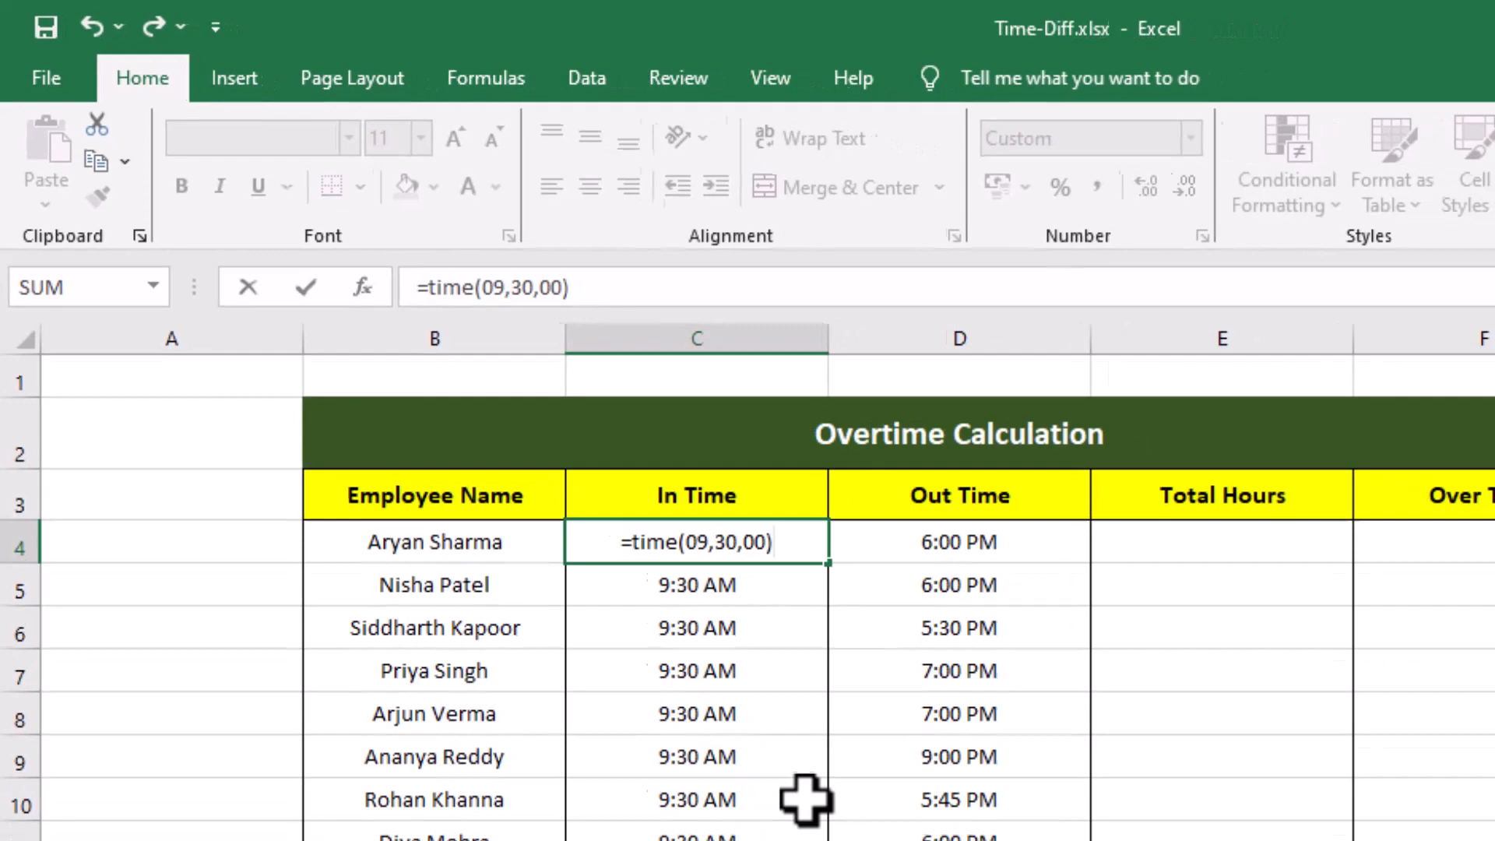
{"action": "key", "text": "Return"}
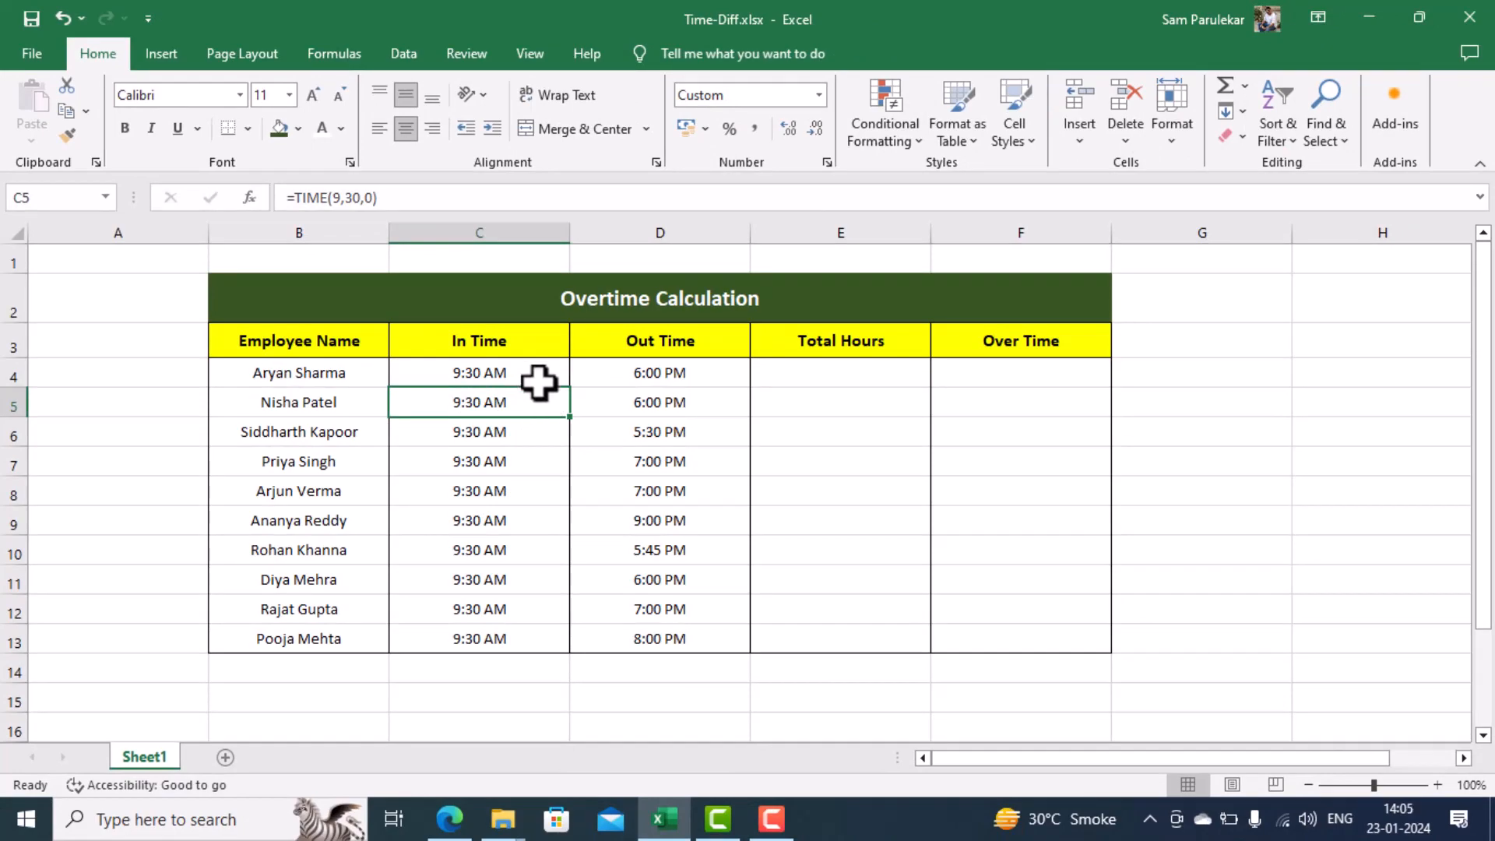
Replace the first employee's Out Time in D4 with the formula =time(13,30,00)
{"action": "left_click", "coordinate": [647, 375]}
{"action": "key", "text": "Delete"}
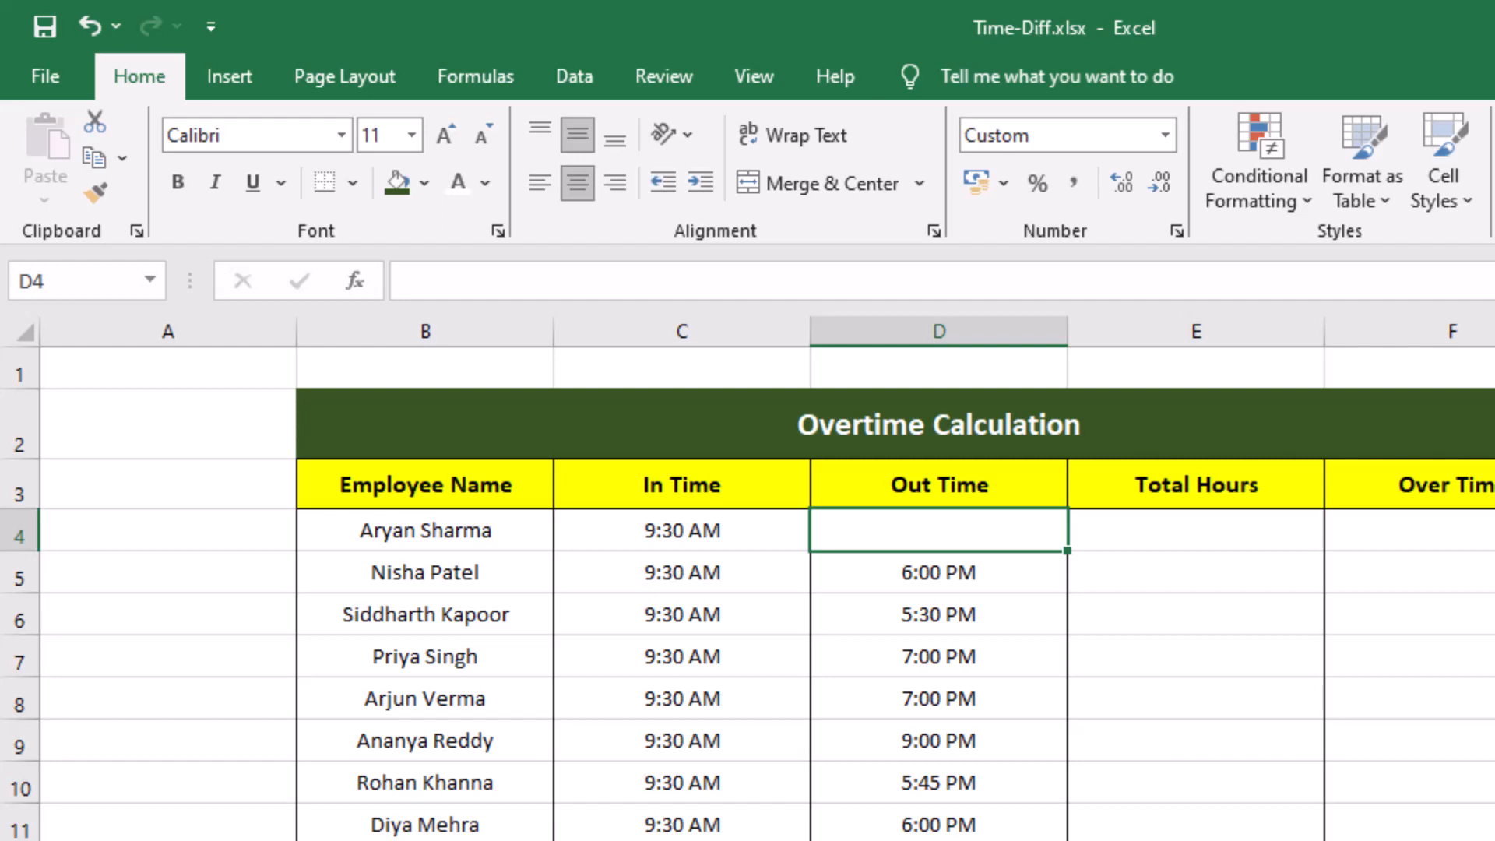
{"action": "type", "text": "=t"}
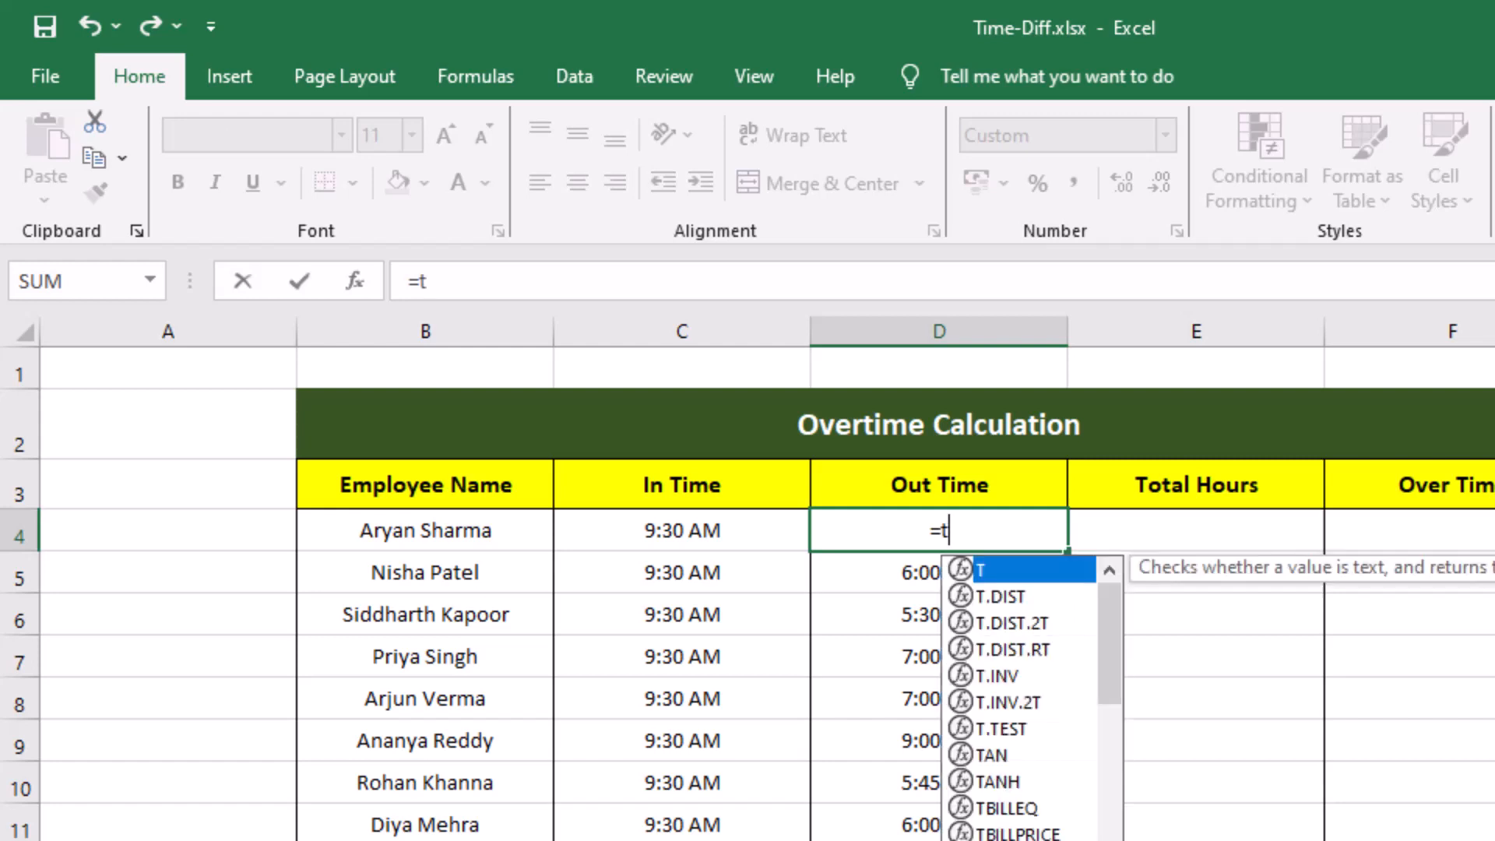
{"action": "type", "text": "ime"}
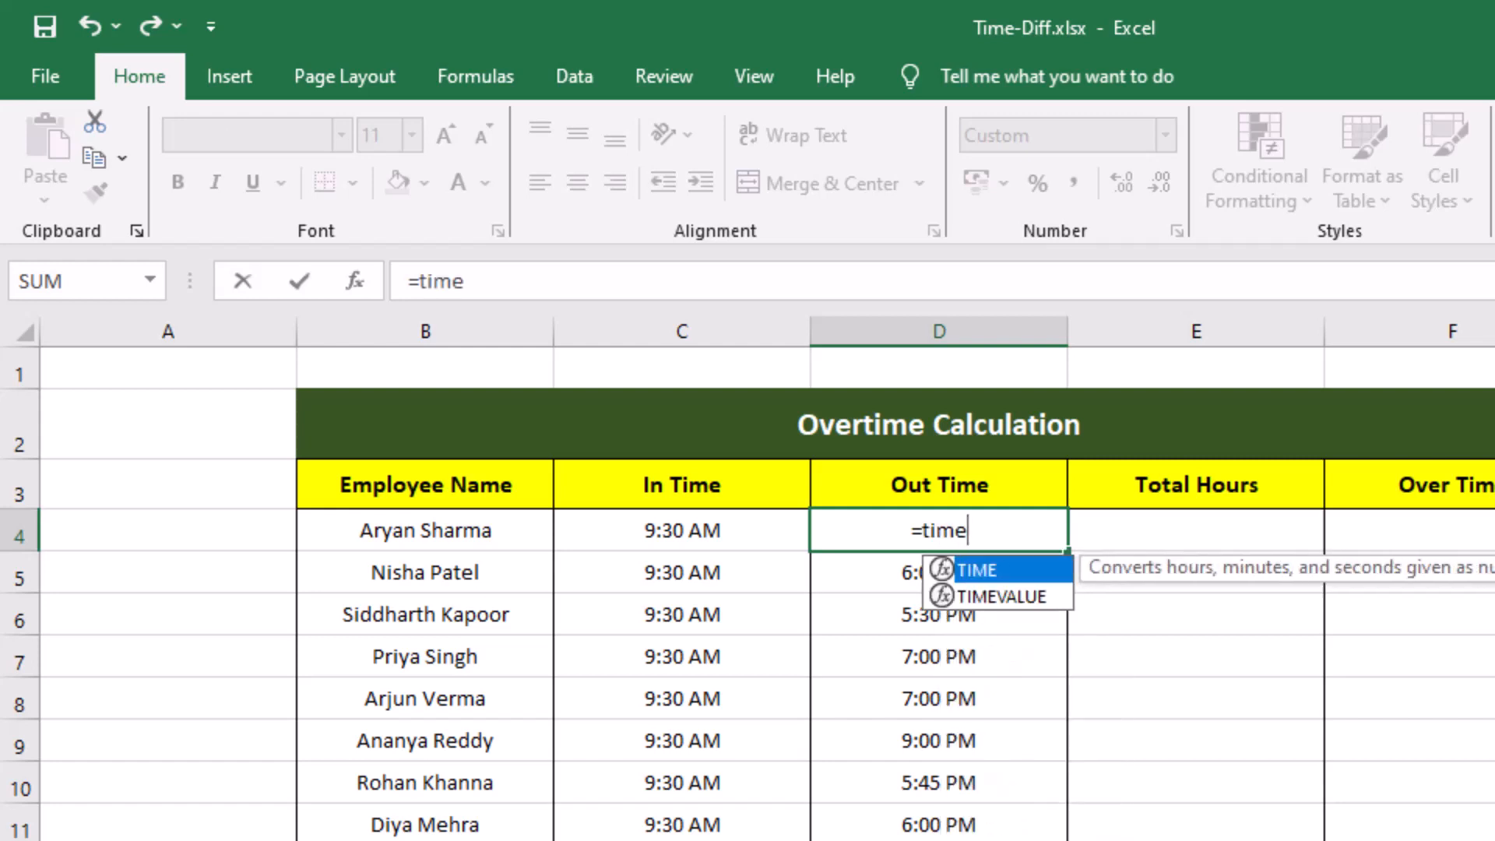
{"action": "type", "text": "("}
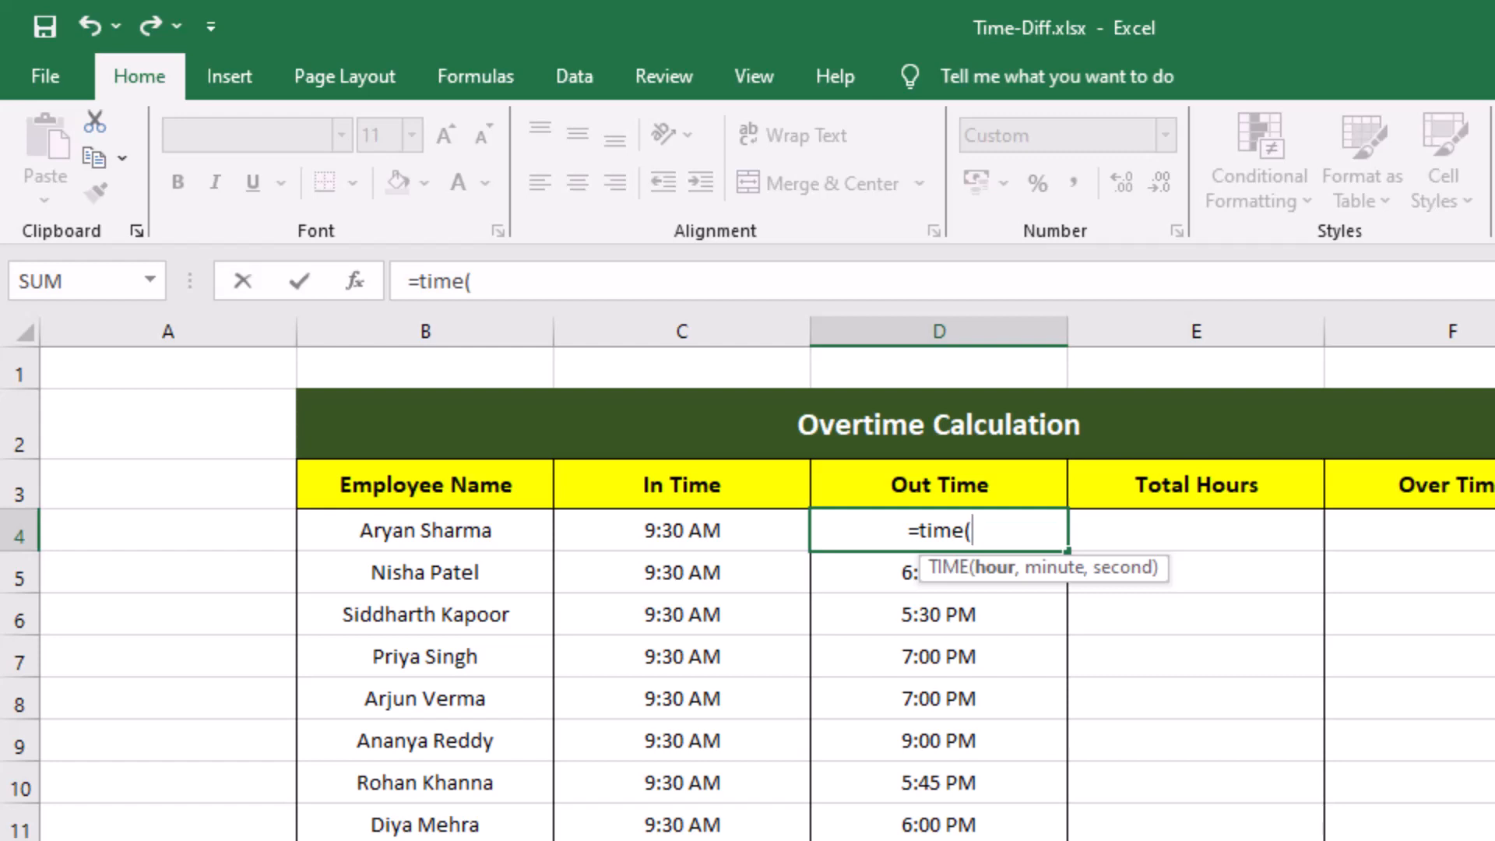
{"action": "type", "text": "13"}
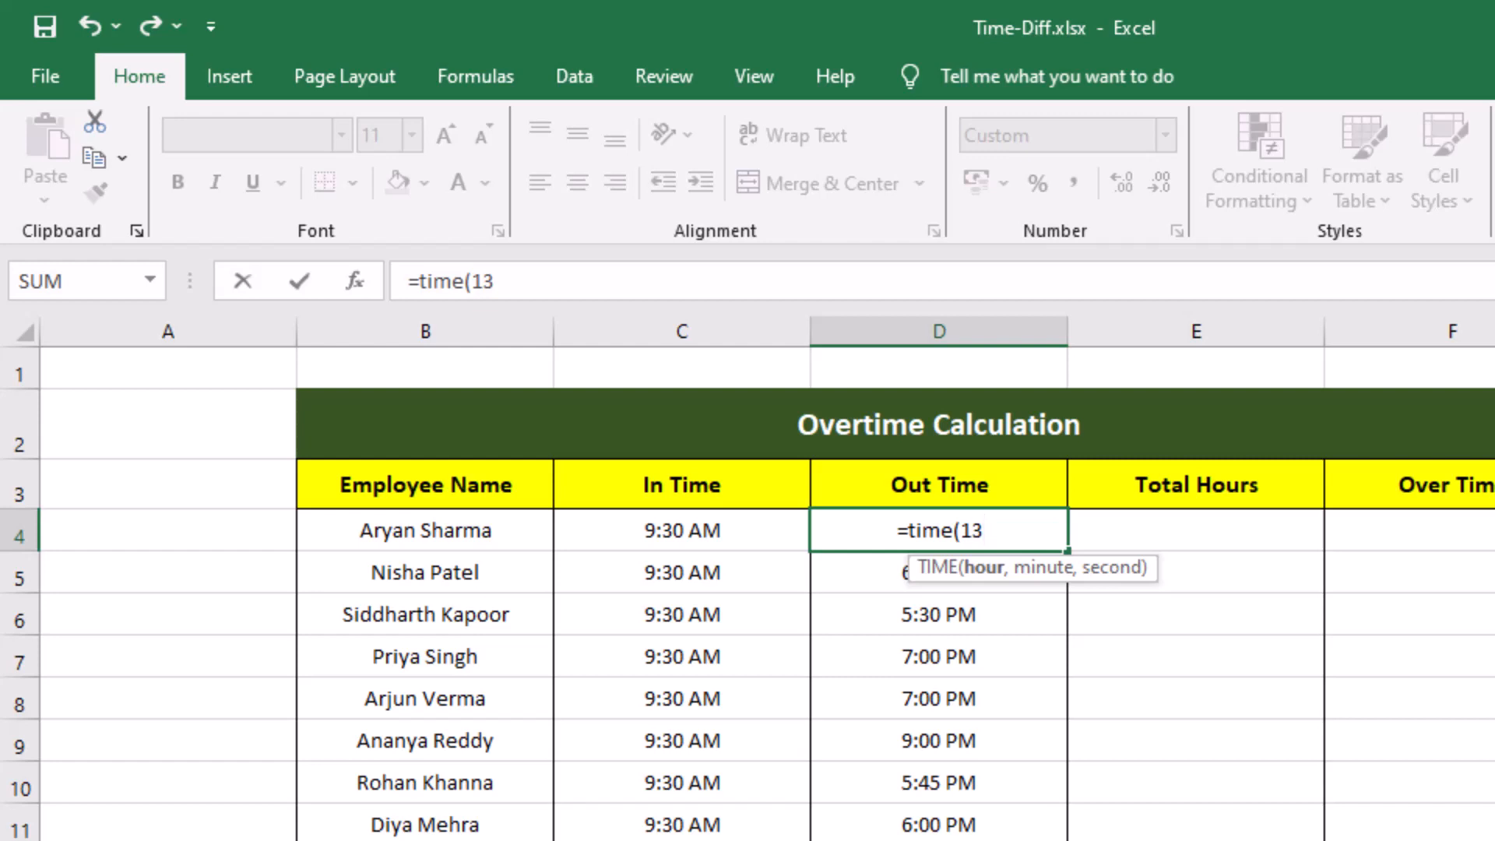
{"action": "type", "text": ","}
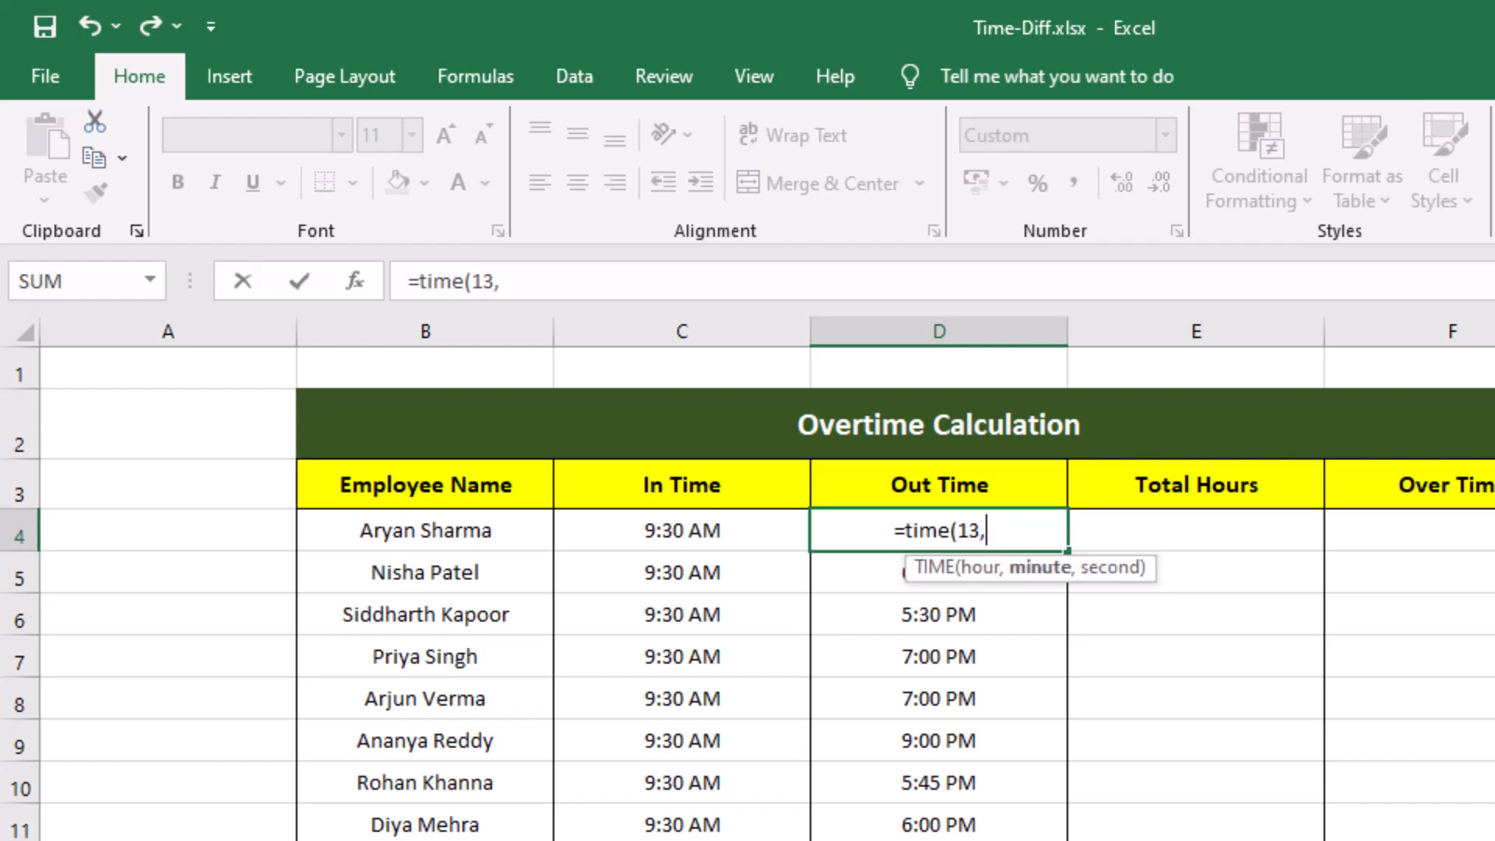
{"action": "type", "text": "0"}
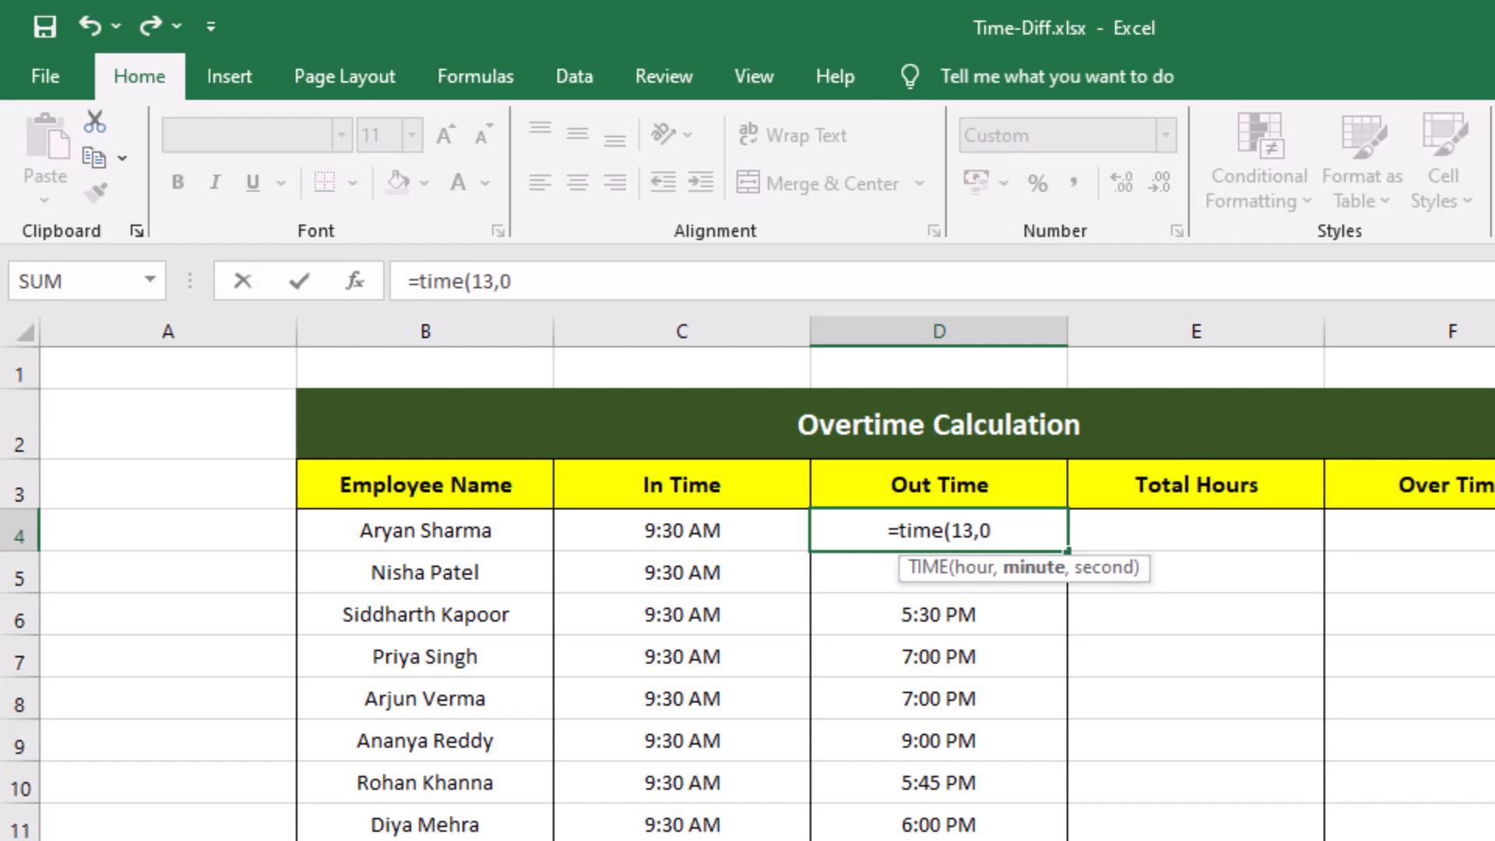
{"action": "key", "text": "BackSpace"}
{"action": "type", "text": "30,0"}
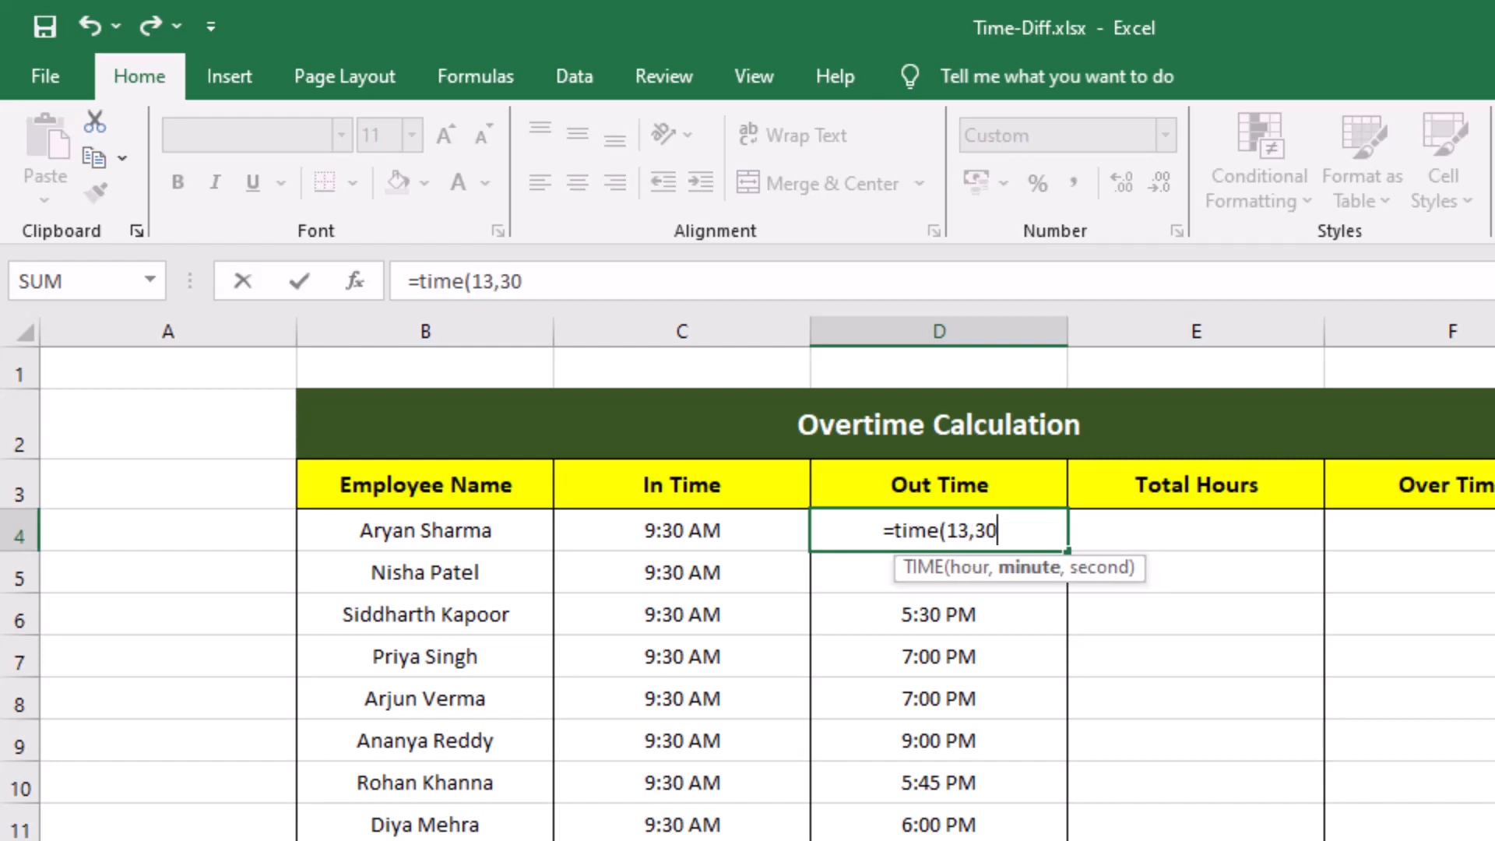
{"action": "type", "text": "0)"}
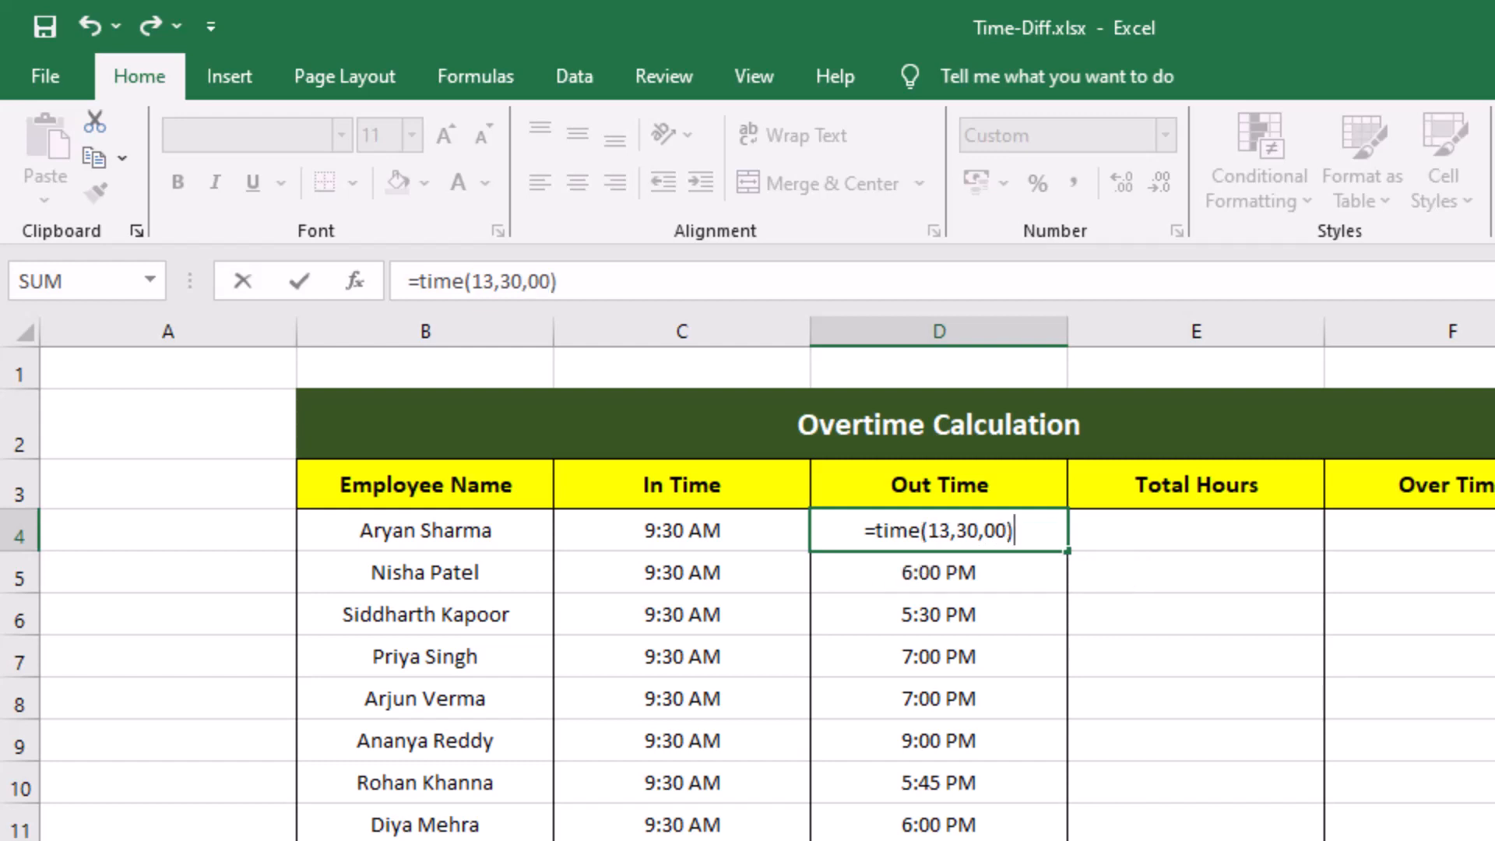
{"action": "key", "text": "Return"}
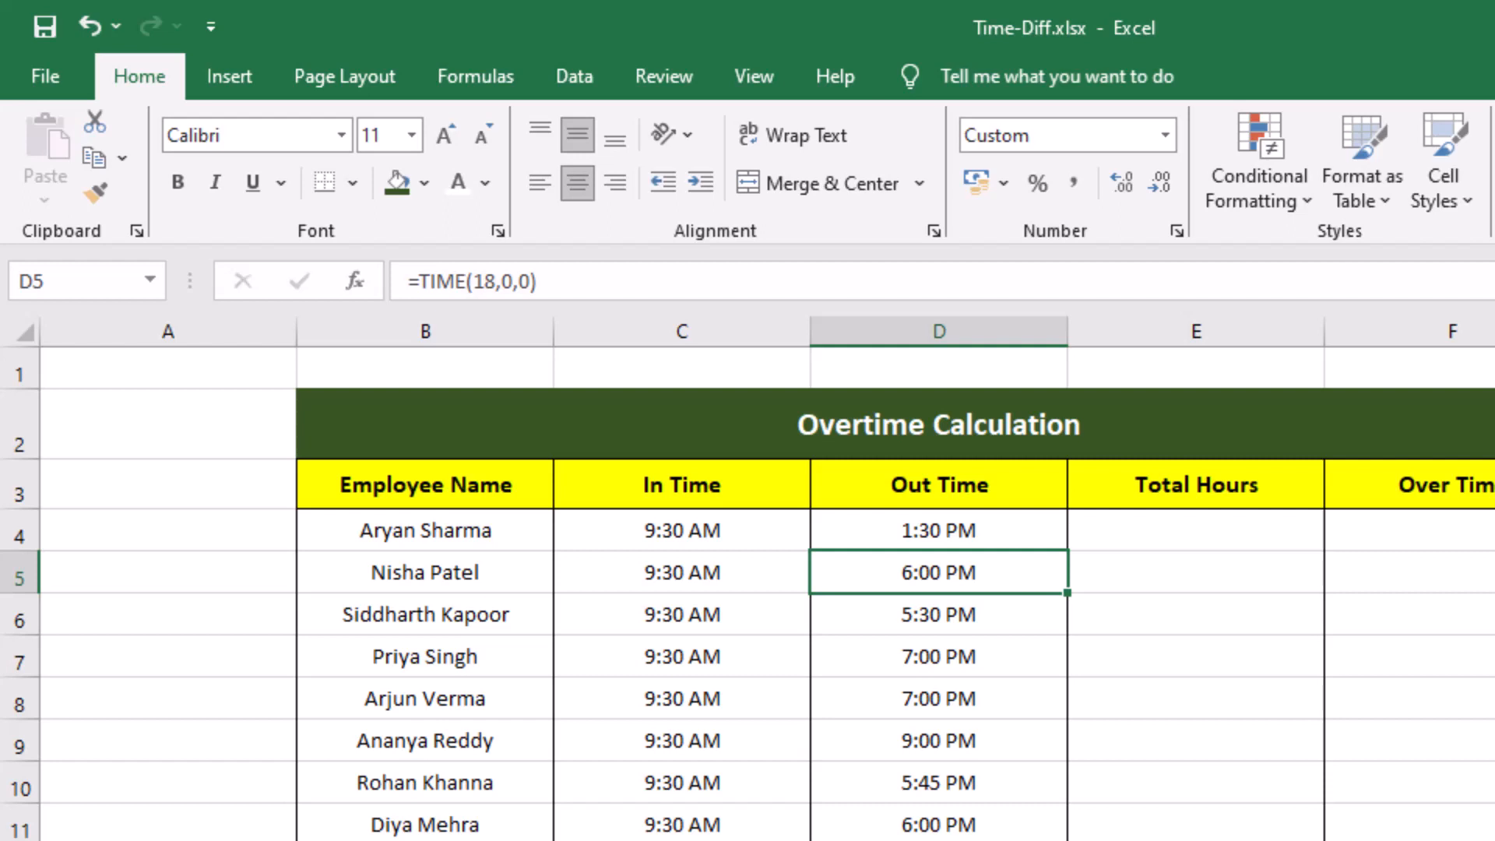
Clear the Out Time in D4 and enter the formula =time(18,00,00) in its place
{"action": "key", "text": "Up"}
{"action": "key", "text": "Delete"}
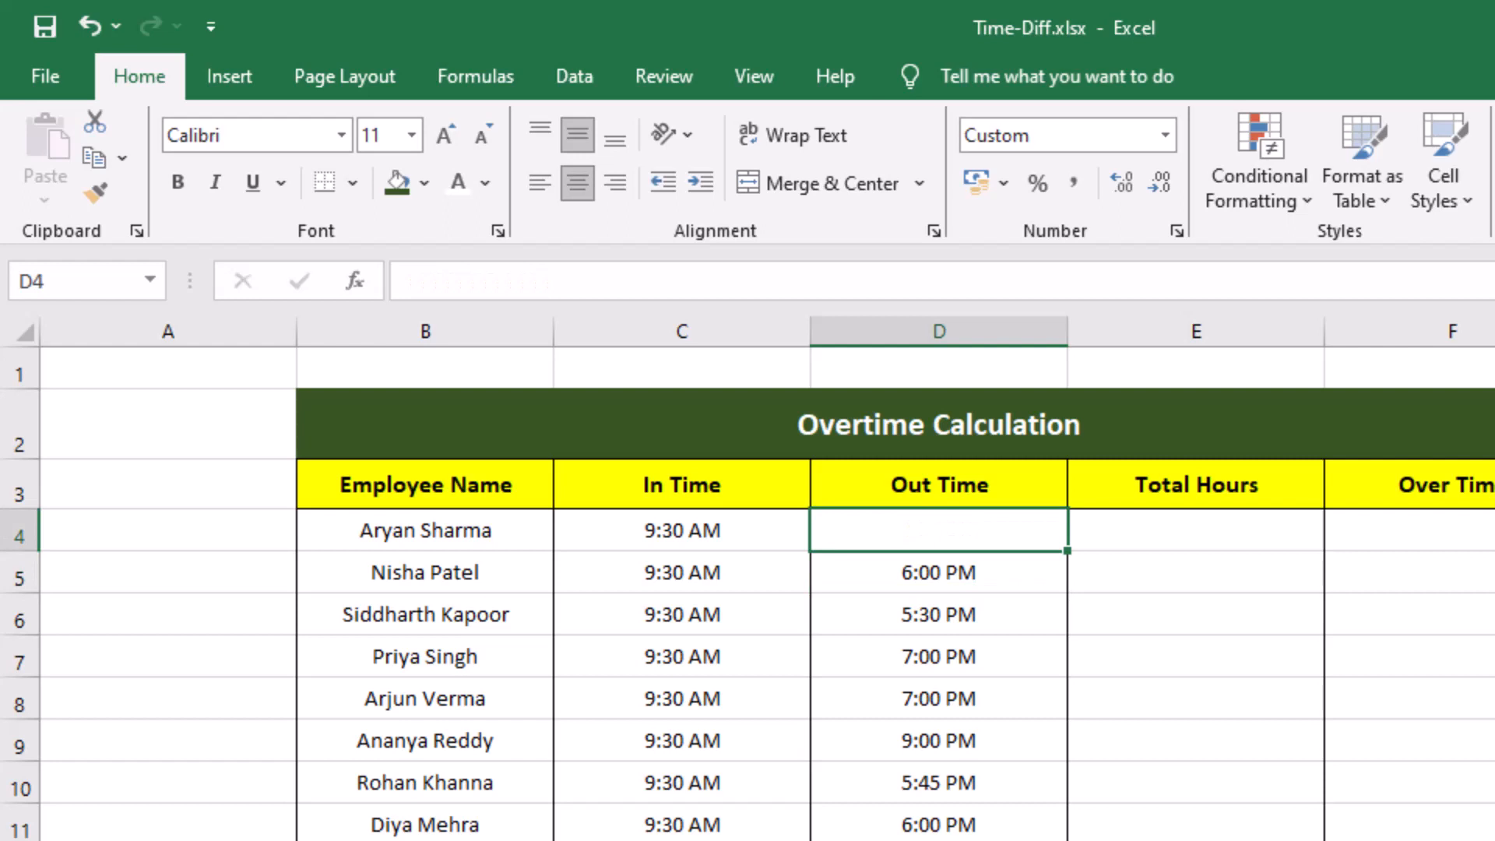
{"action": "key", "text": "F2"}
{"action": "type", "text": "="}
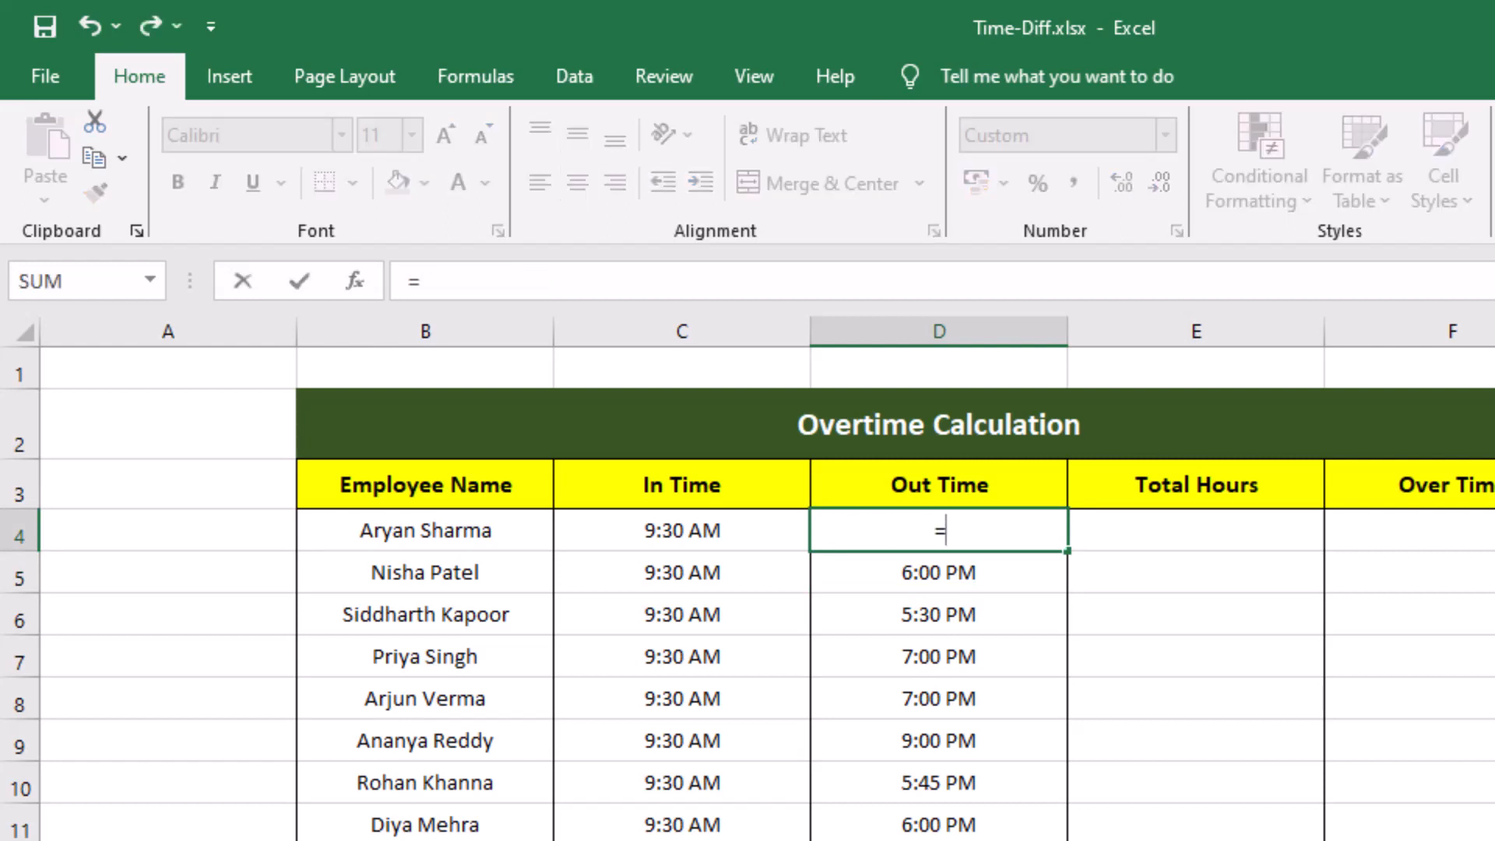
{"action": "type", "text": "time"}
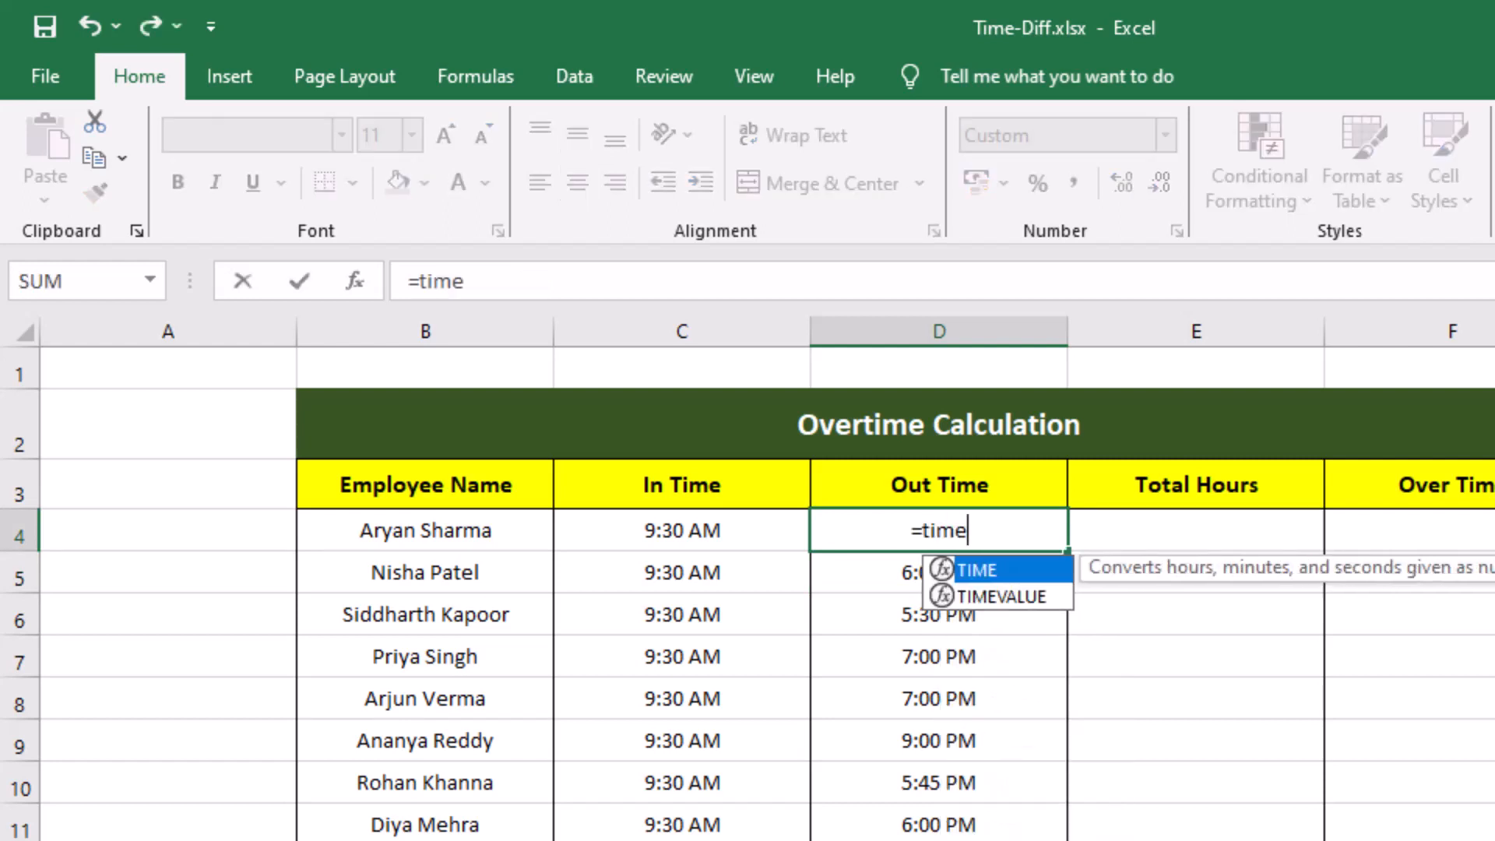
{"action": "type", "text": "(1"}
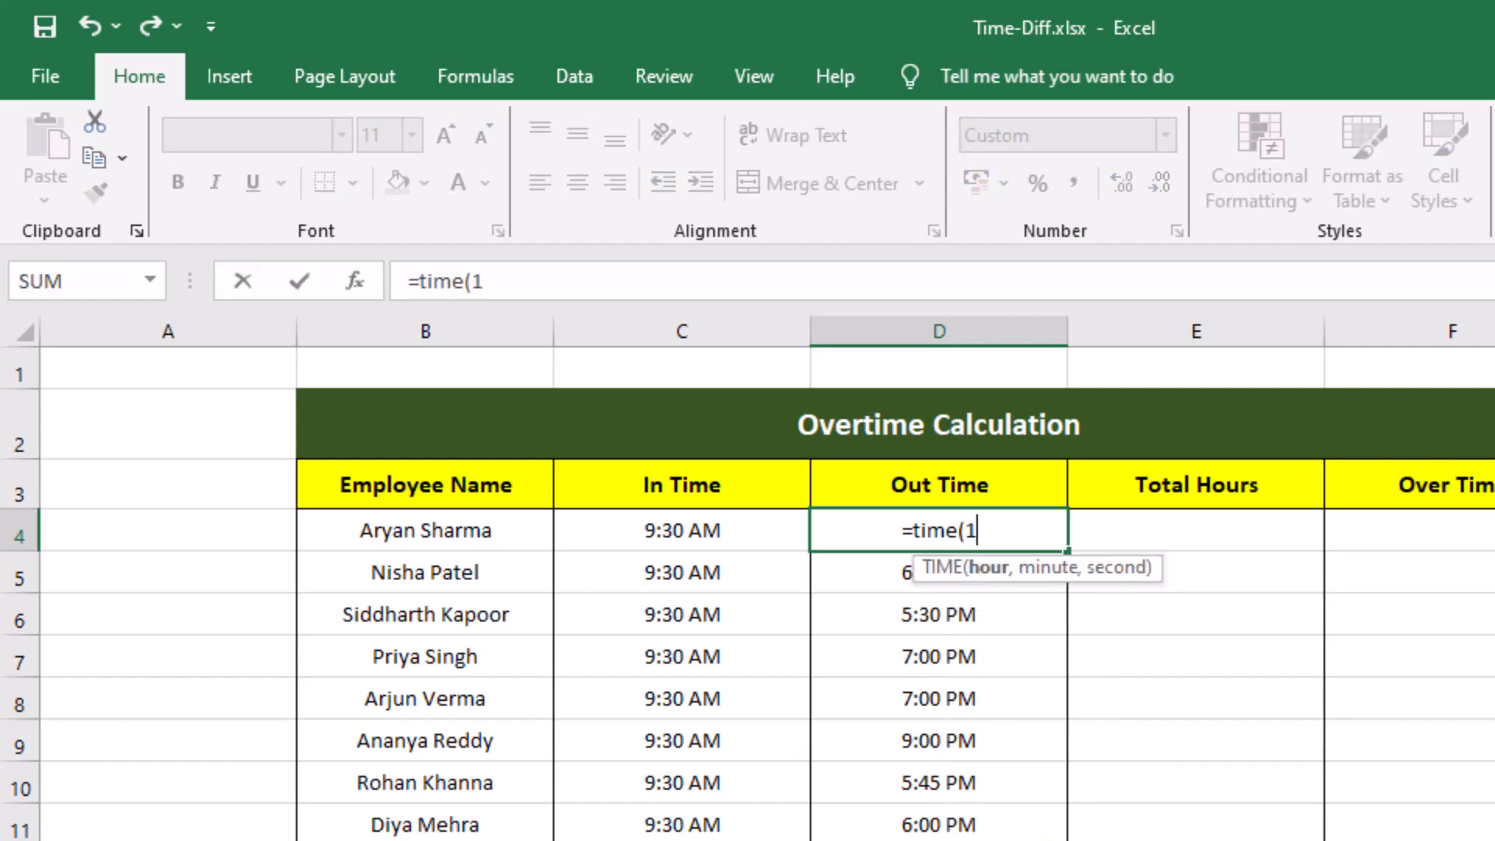
{"action": "type", "text": "8,"}
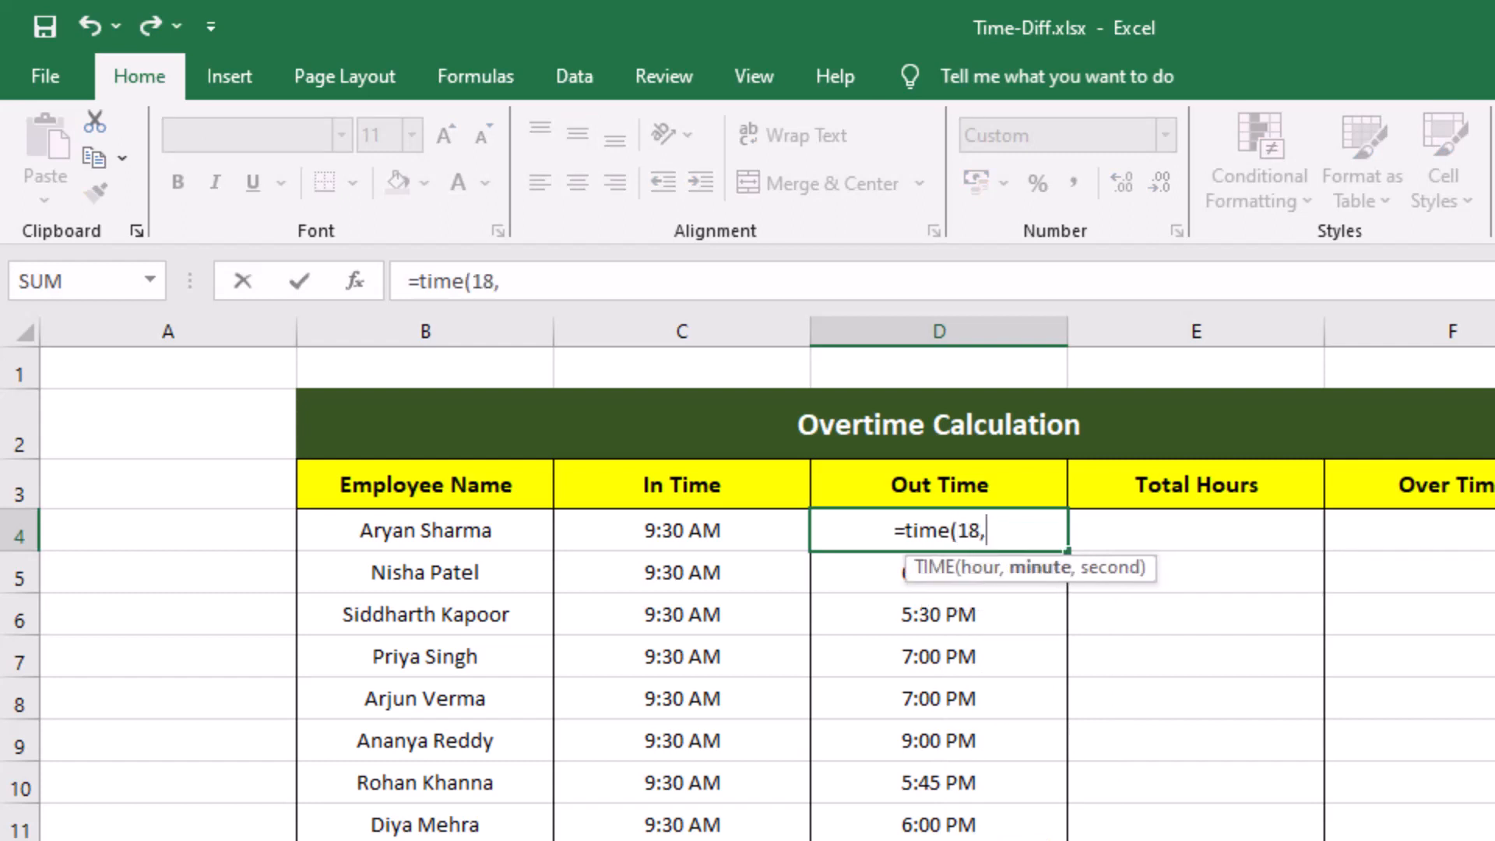
{"action": "type", "text": "00,"}
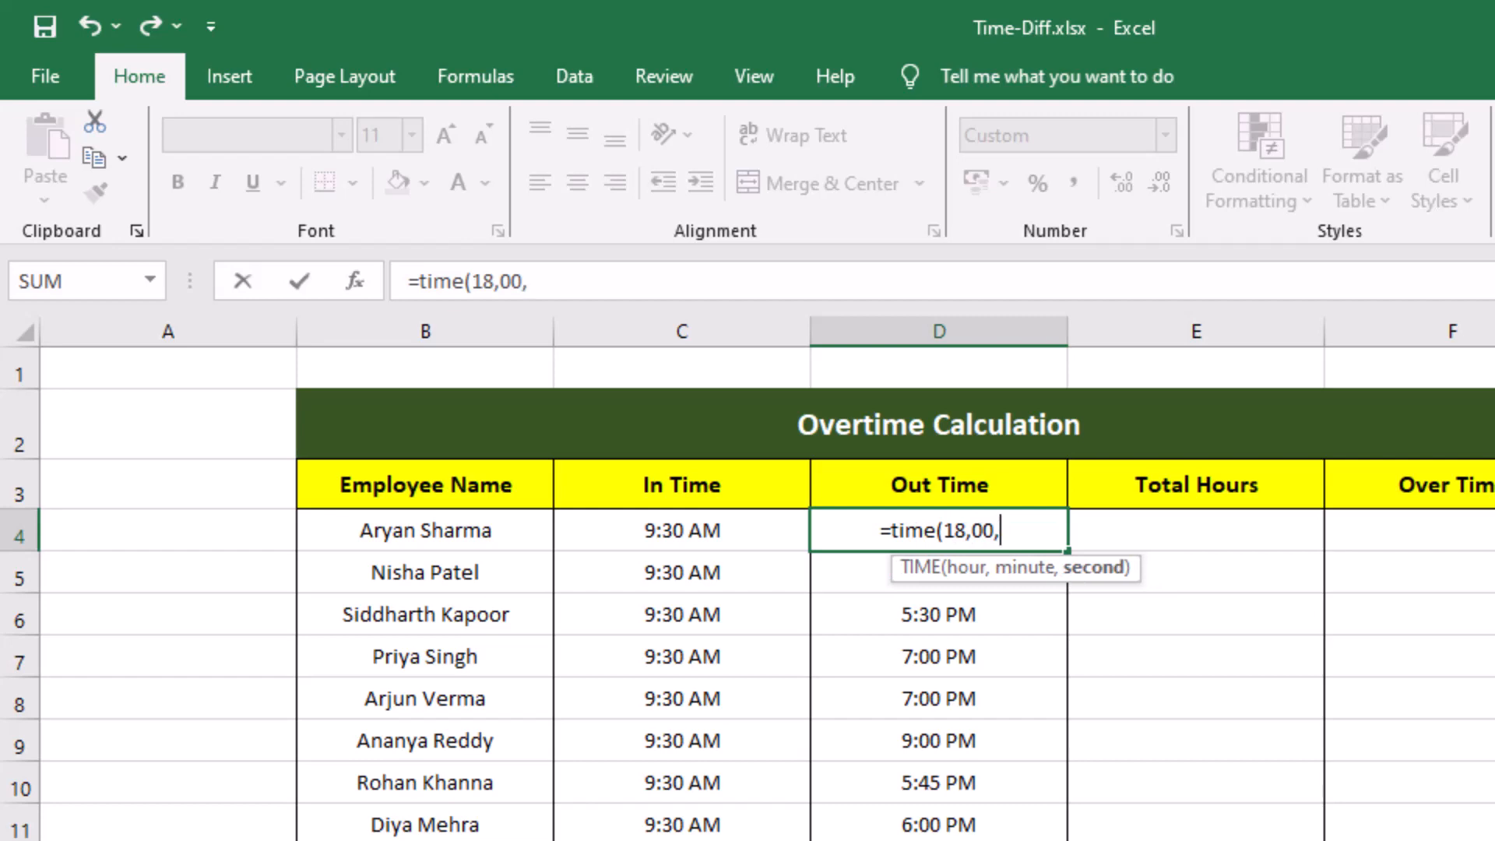
{"action": "type", "text": "00)"}
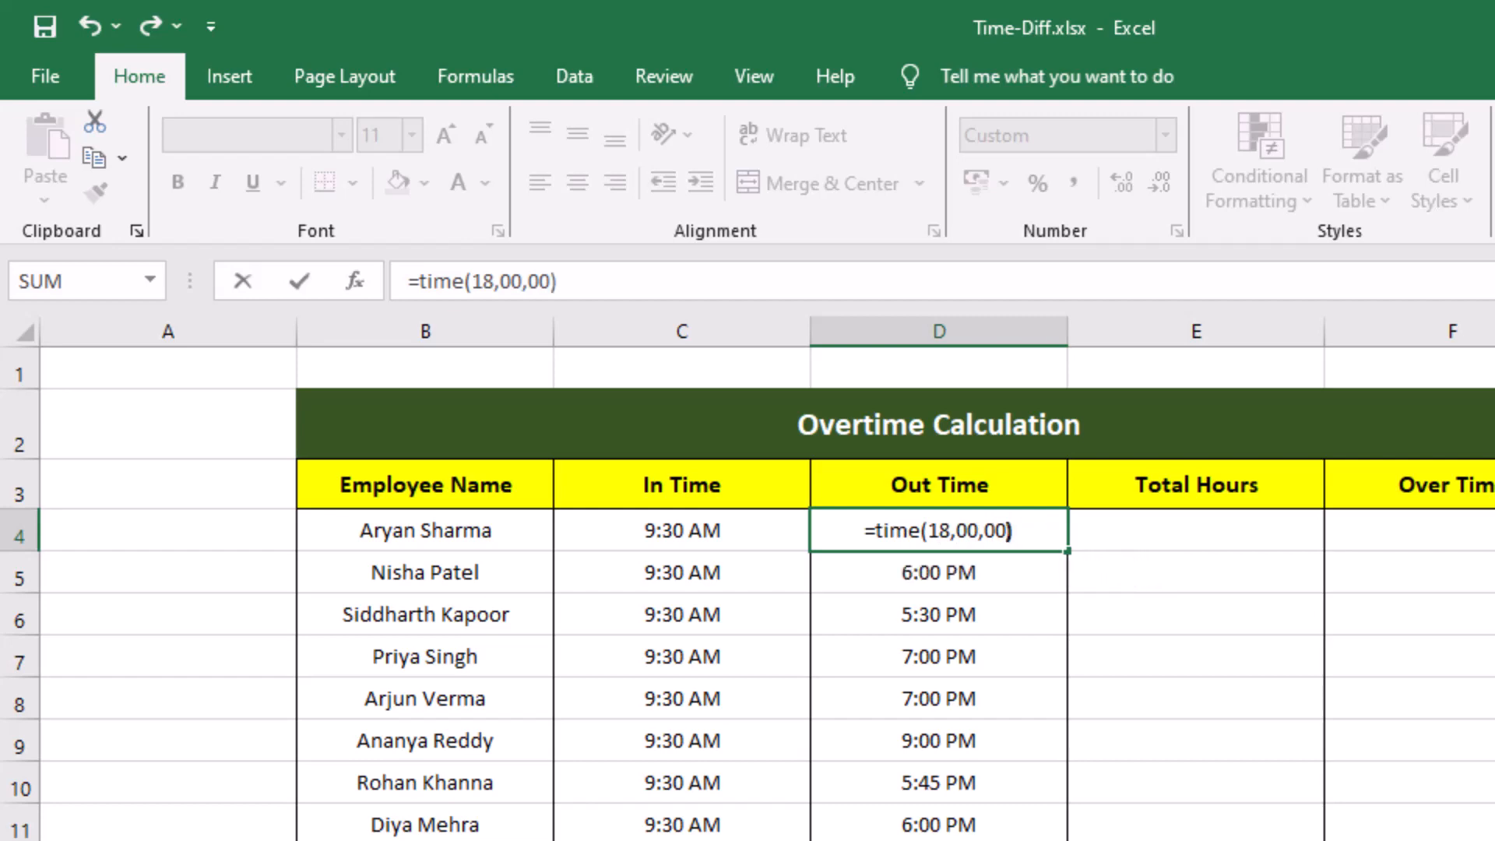
{"action": "key", "text": "Return"}
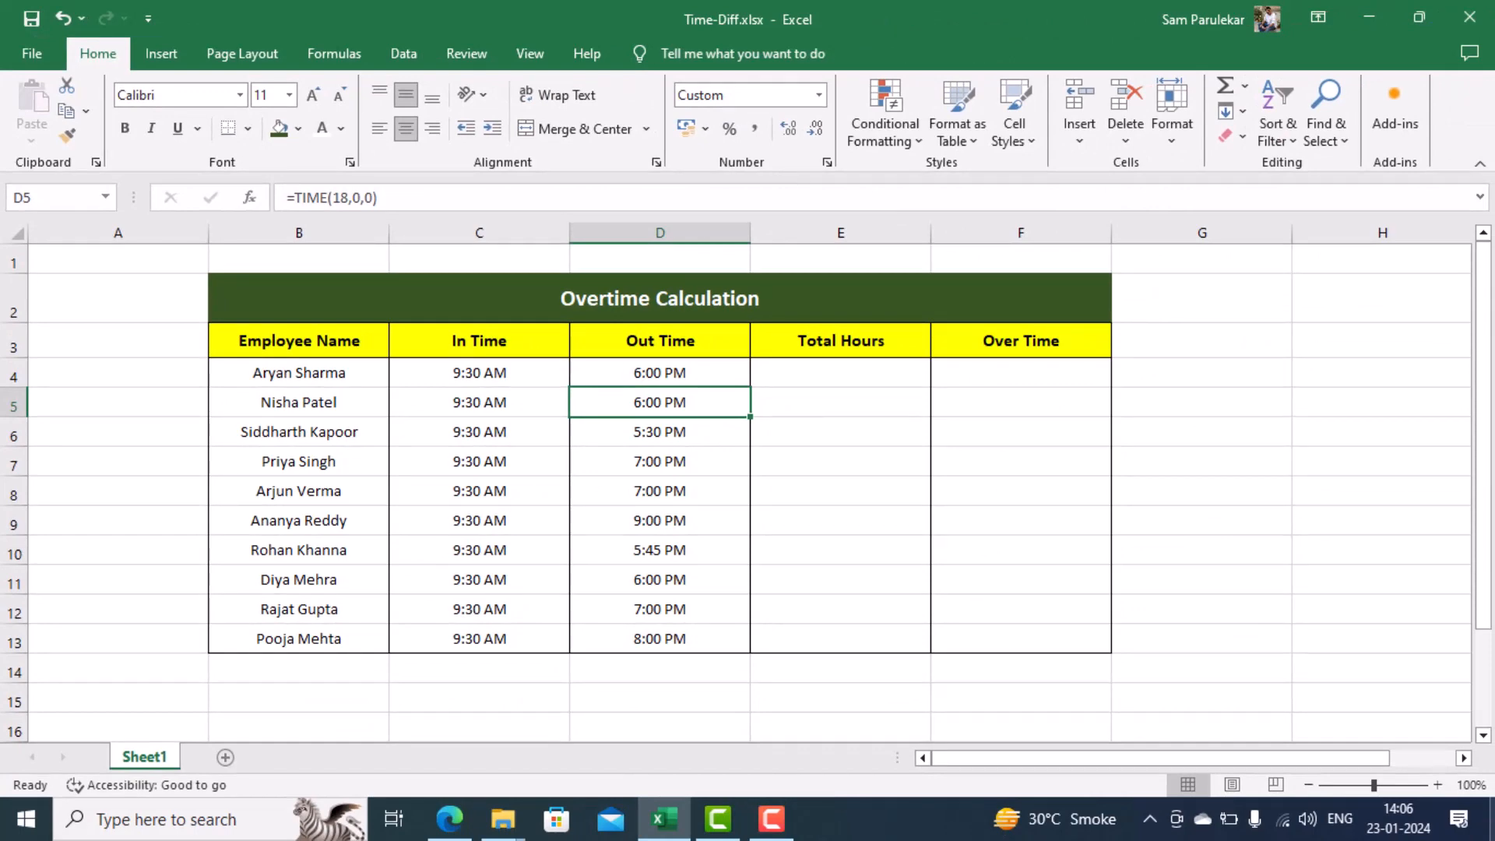
Calculate the first employee's Total Hours in E4 with =D4-C4 and fill the formula down through E13
{"action": "key", "text": "Up"}
{"action": "key", "text": "Right"}
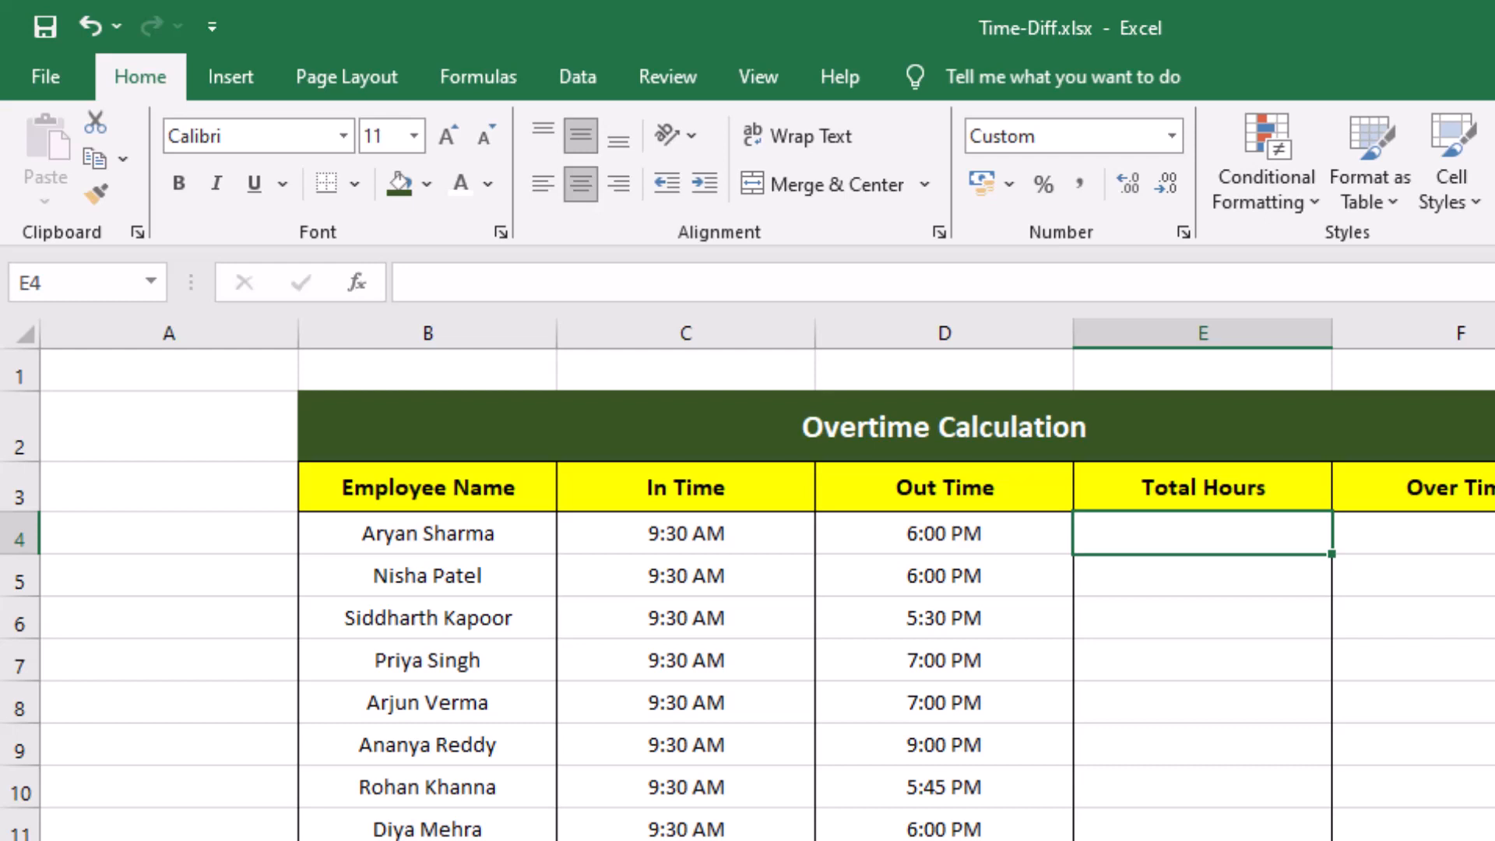
{"action": "type", "text": "="}
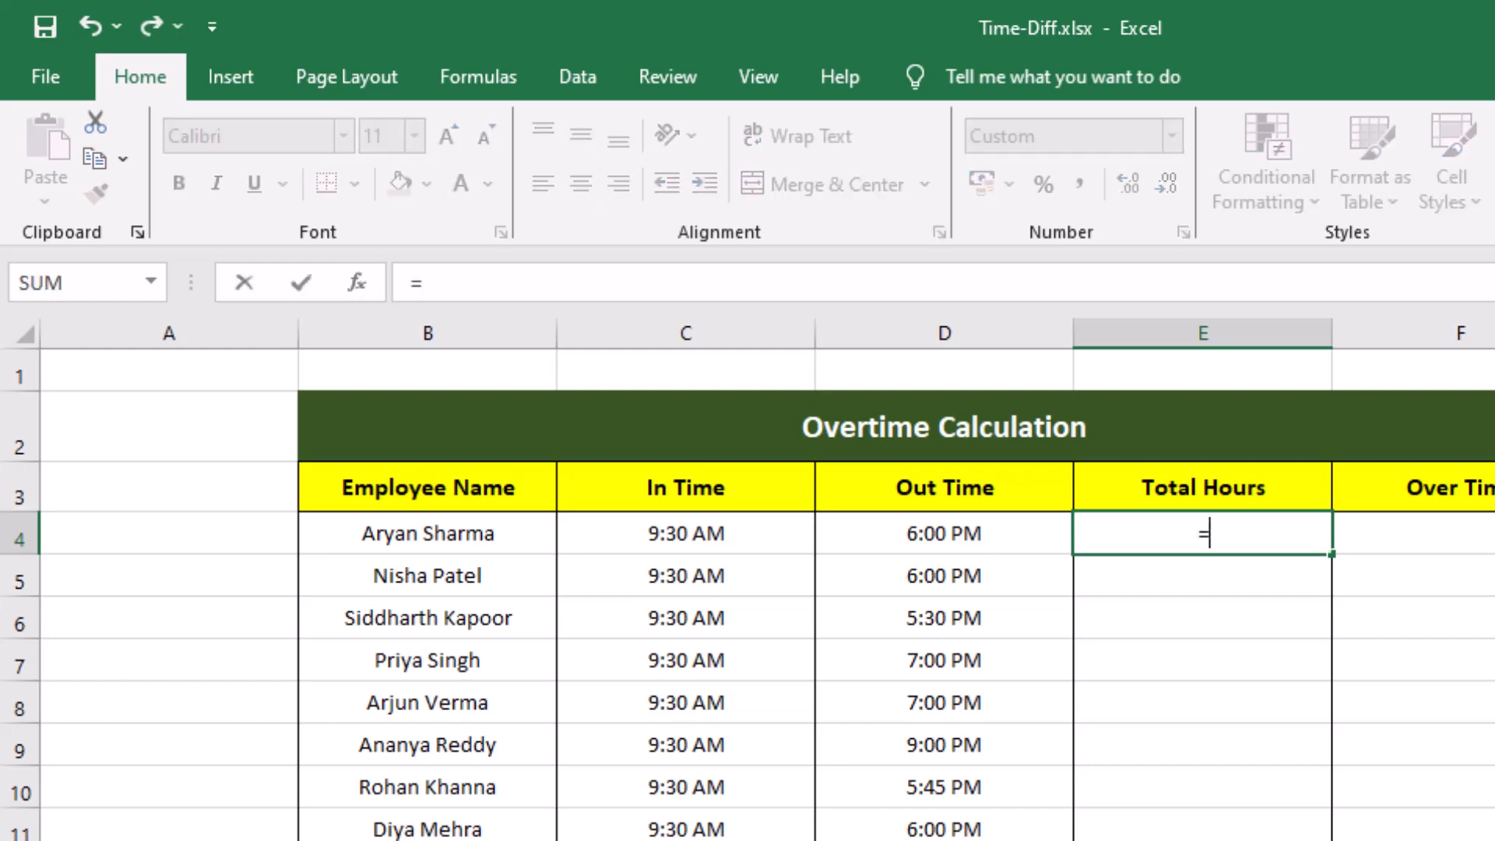
{"action": "left_click", "coordinate": [1011, 534]}
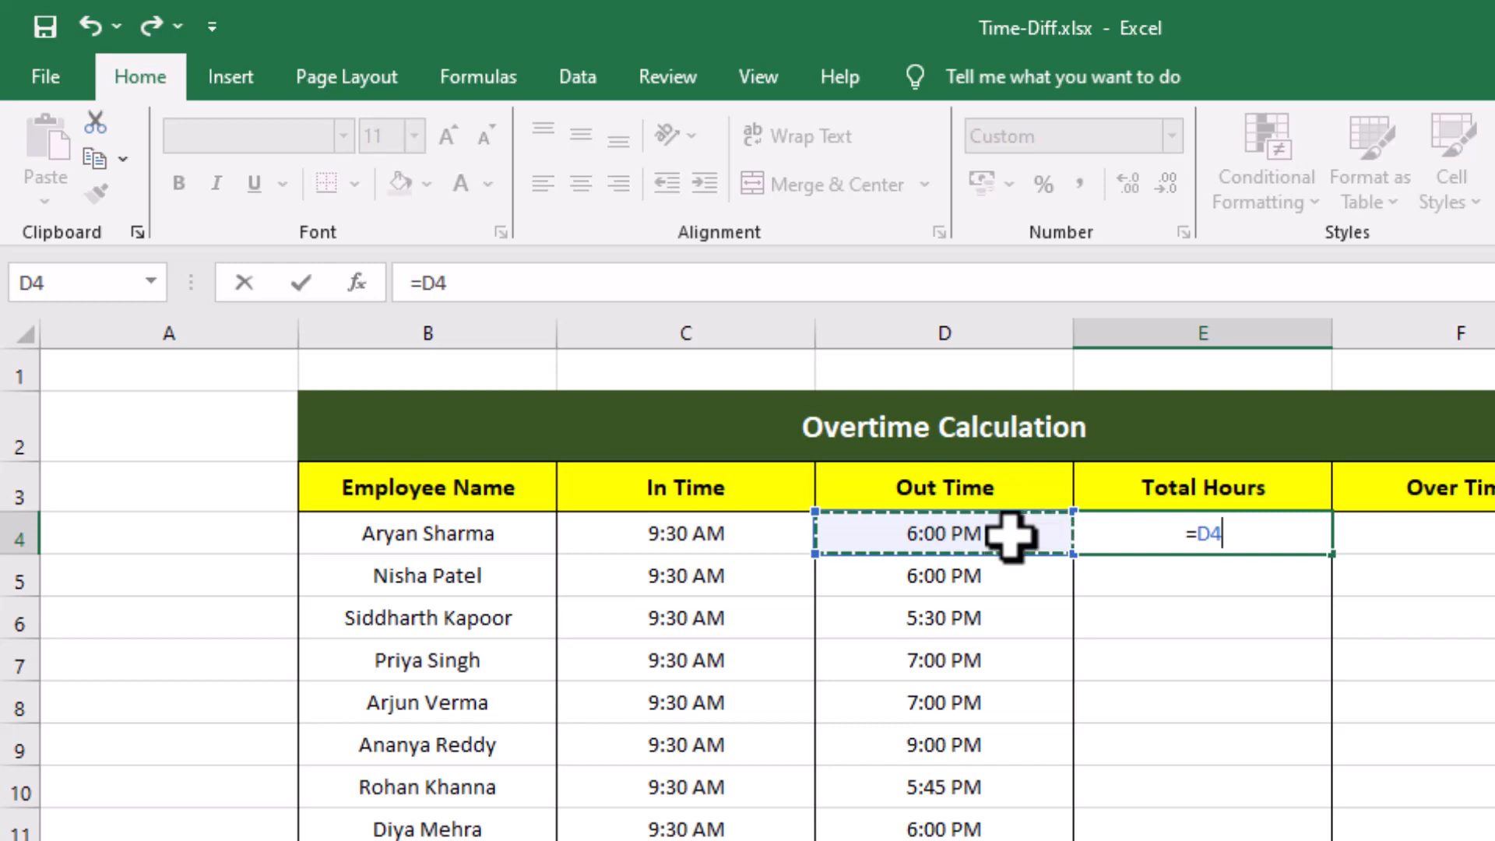
{"action": "type", "text": "-"}
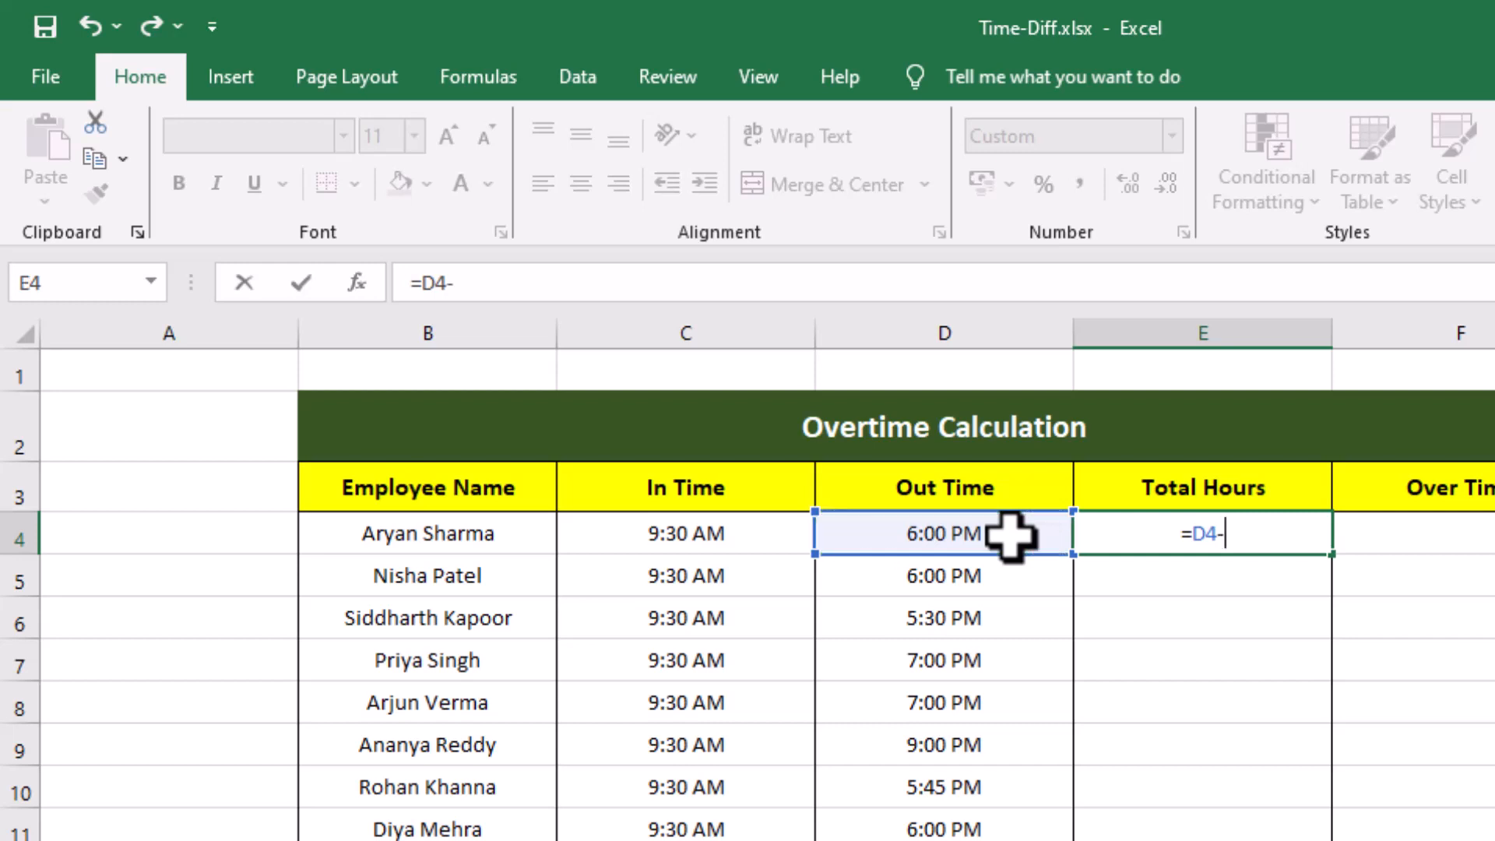
{"action": "left_click", "coordinate": [664, 539]}
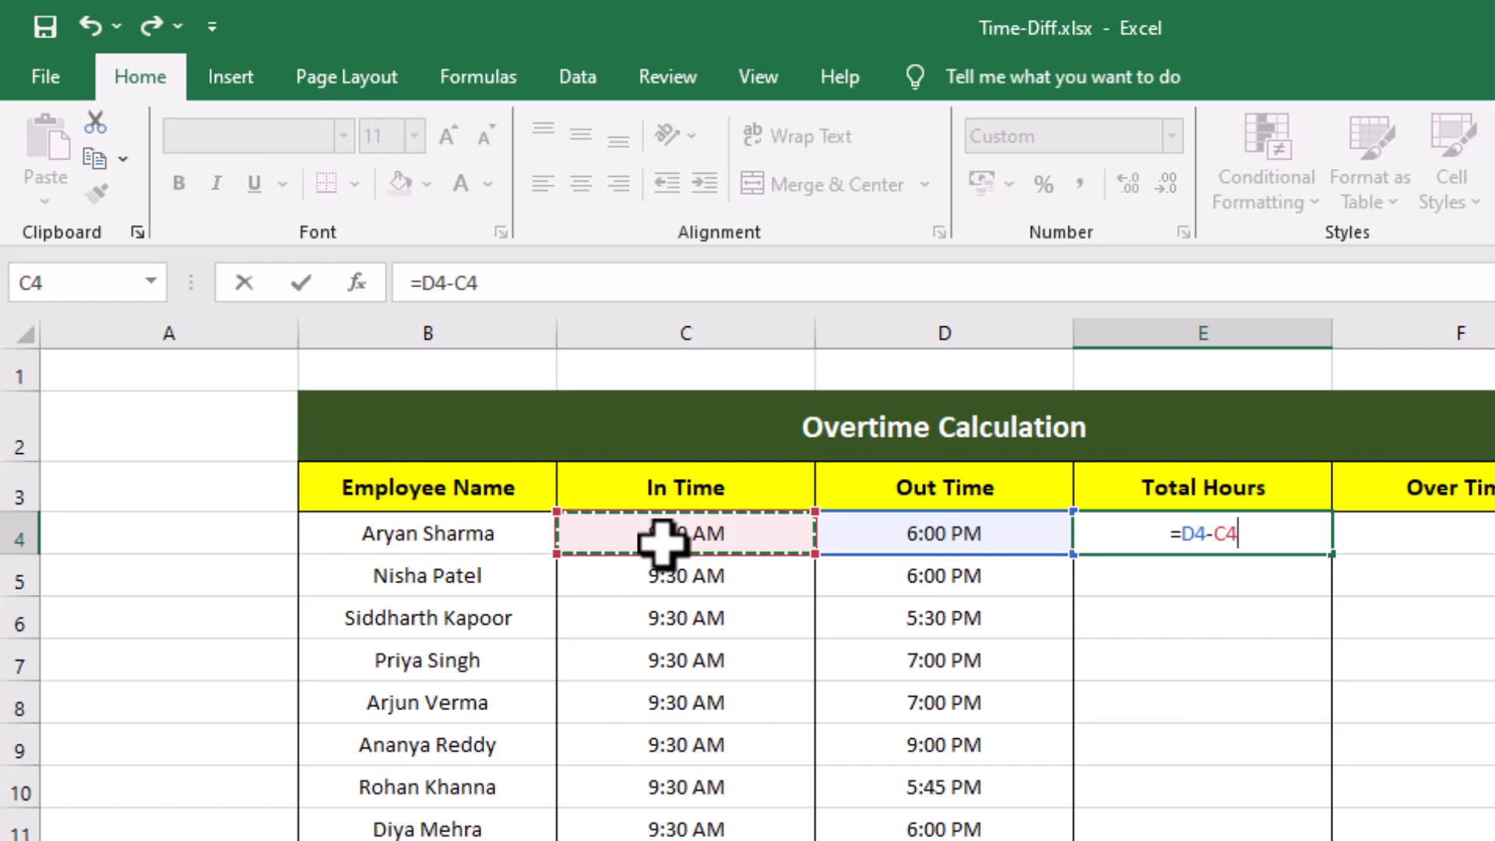
{"action": "key", "text": "Return"}
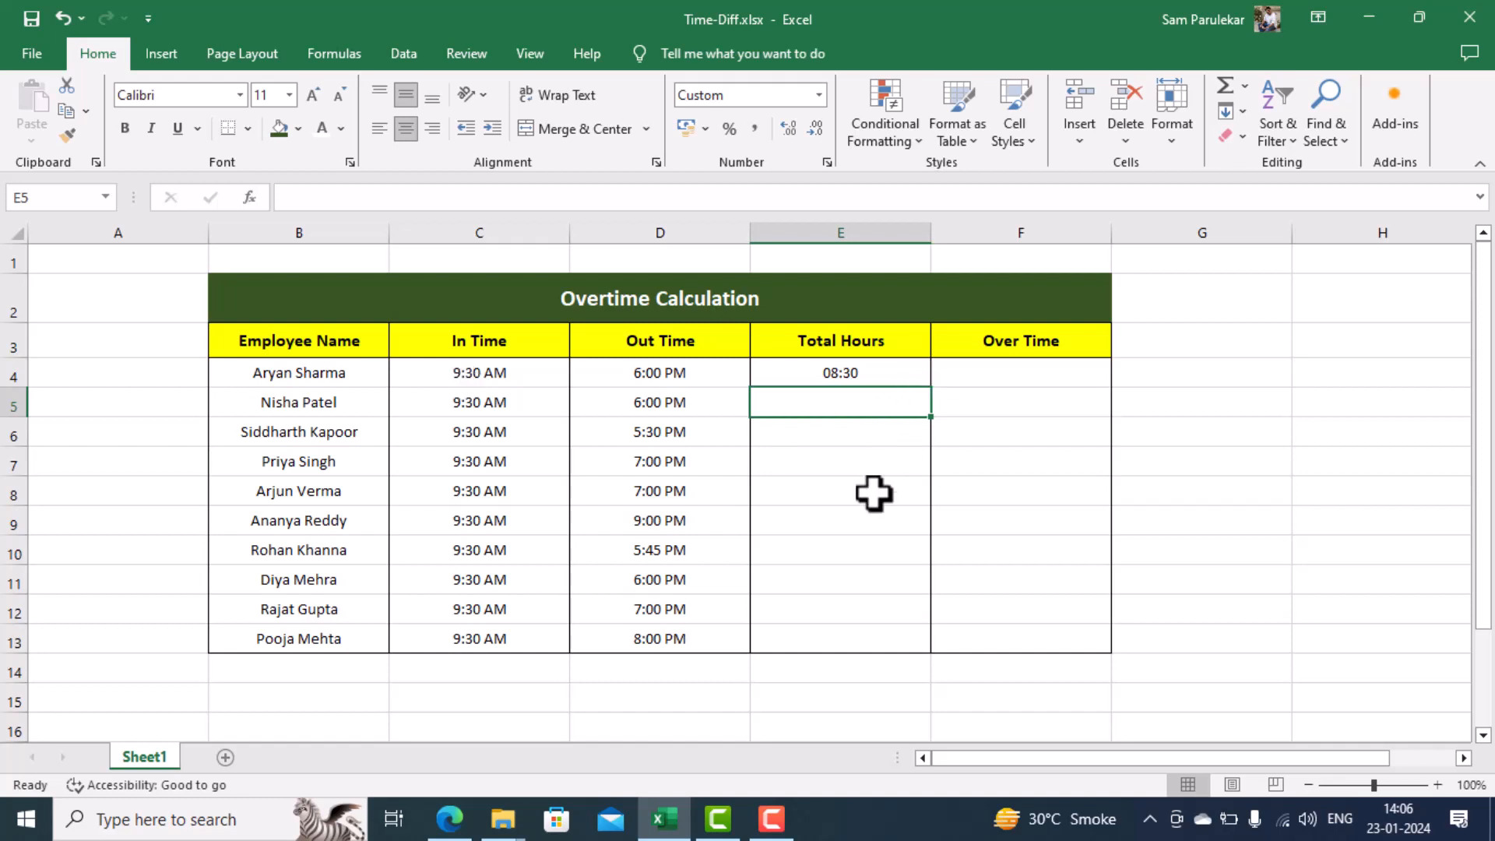
{"action": "left_click", "coordinate": [896, 377]}
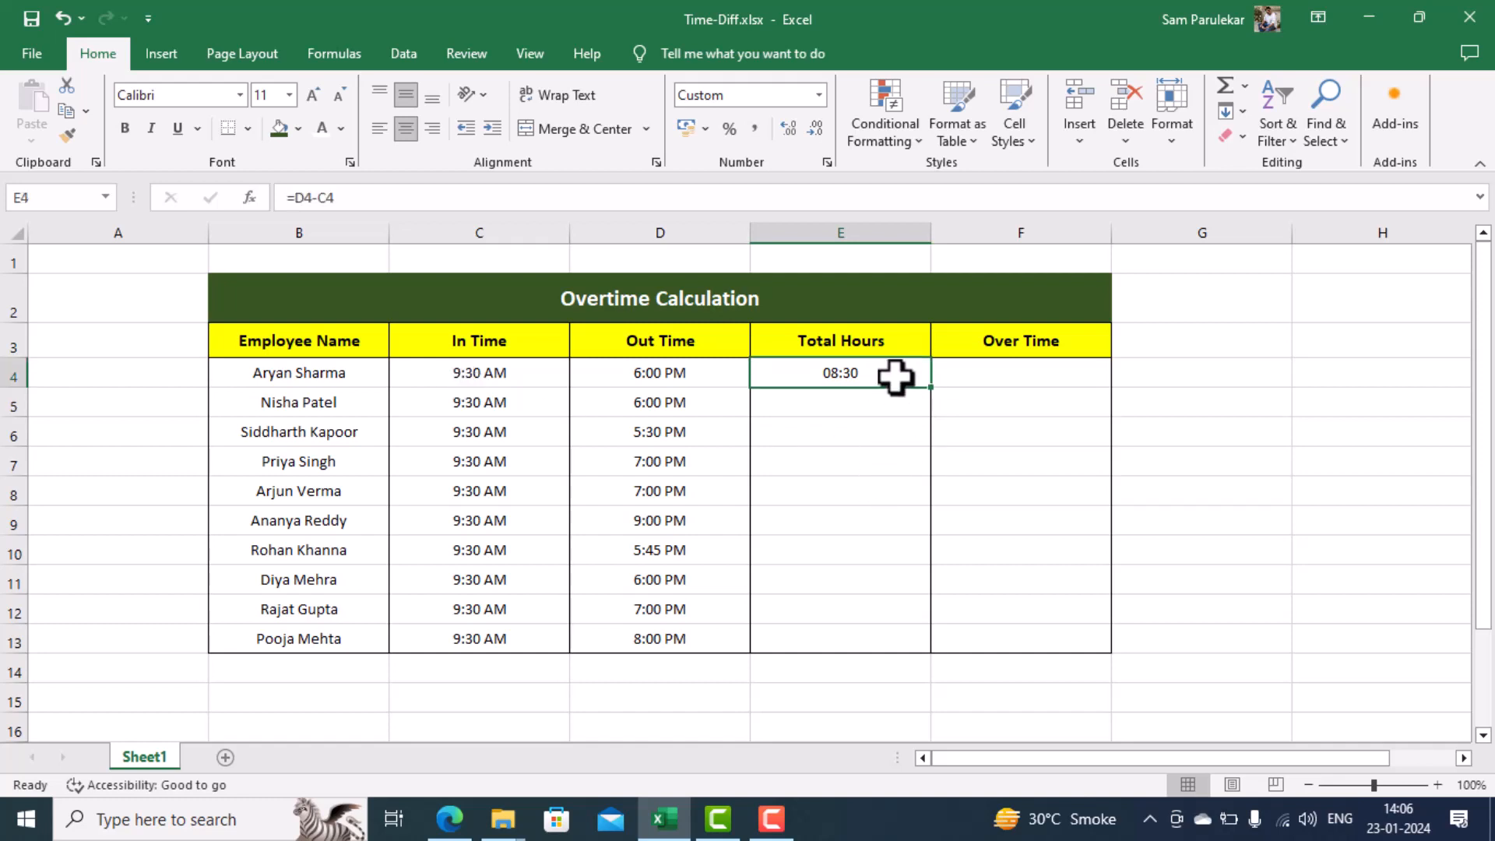
{"action": "left_click_drag", "start_coordinate": [931, 387], "coordinate": [908, 651]}
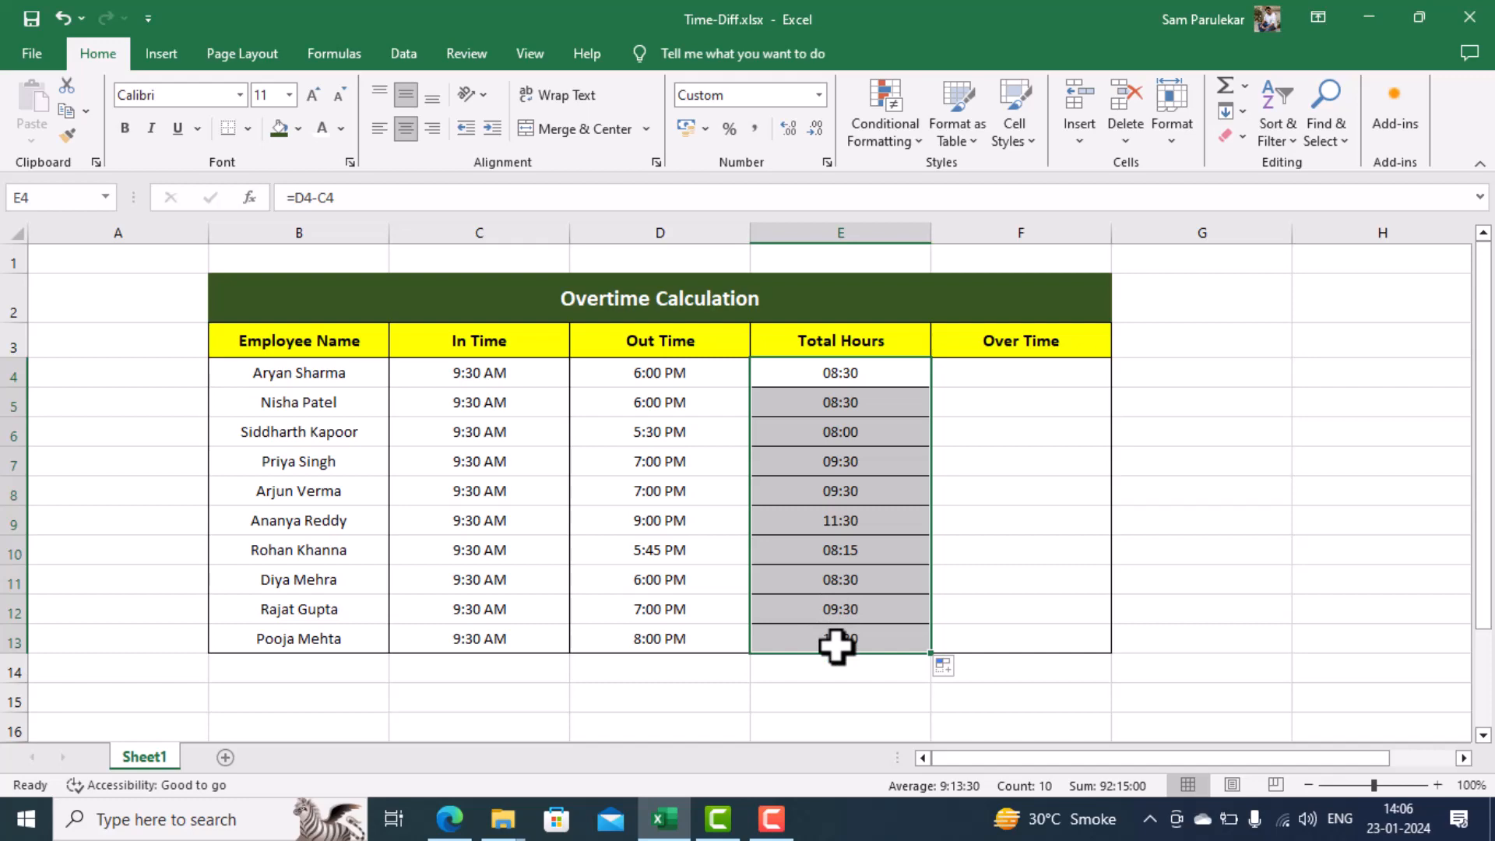
Apply the custom number format hh:mm to the Total Hours cells E4:E13
{"action": "left_click_drag", "start_coordinate": [866, 387], "coordinate": [844, 637]}
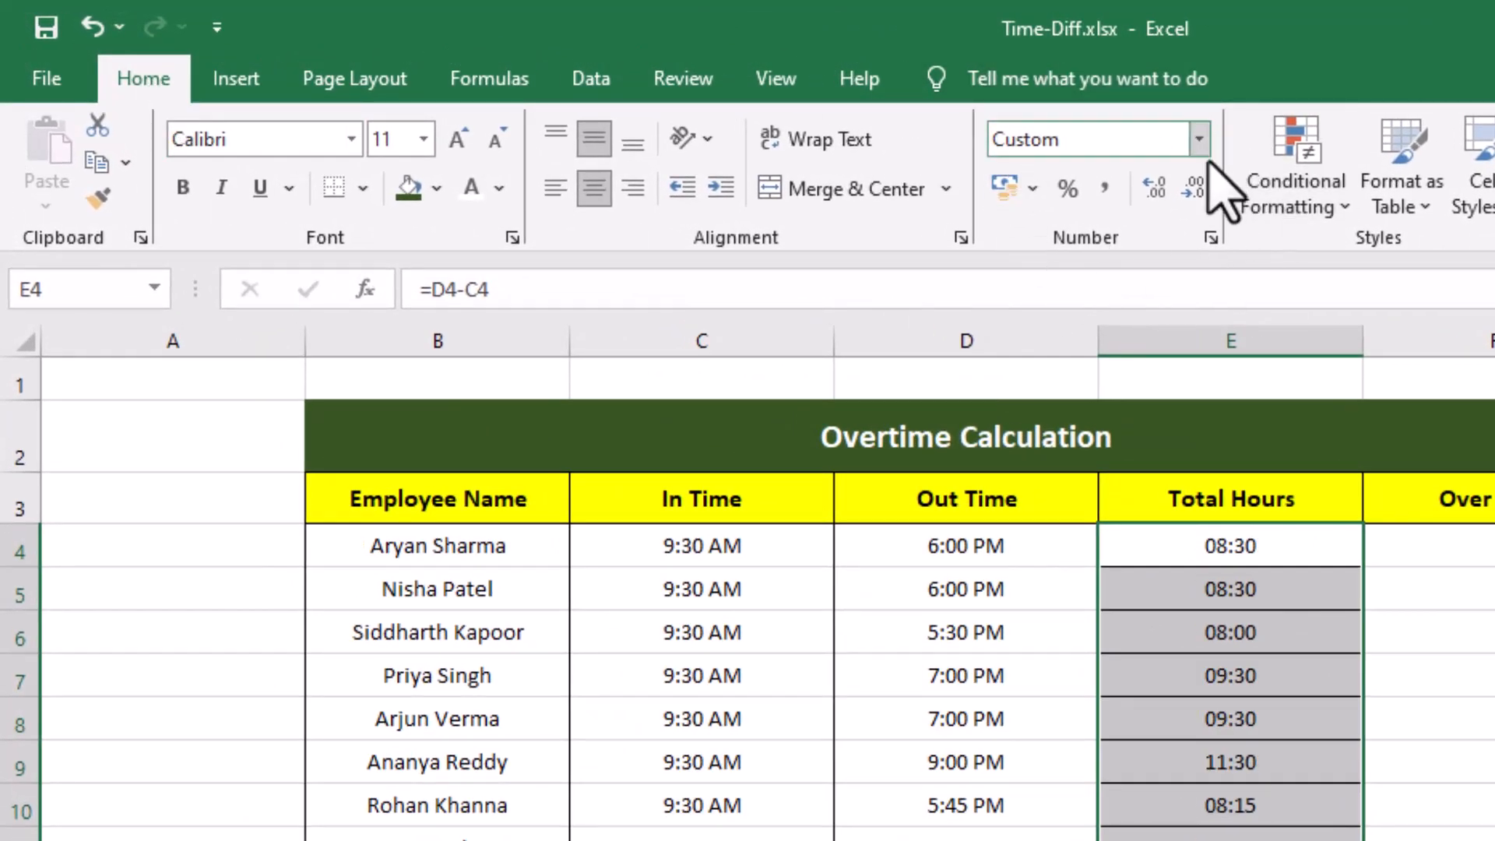
{"action": "left_click", "coordinate": [1211, 238]}
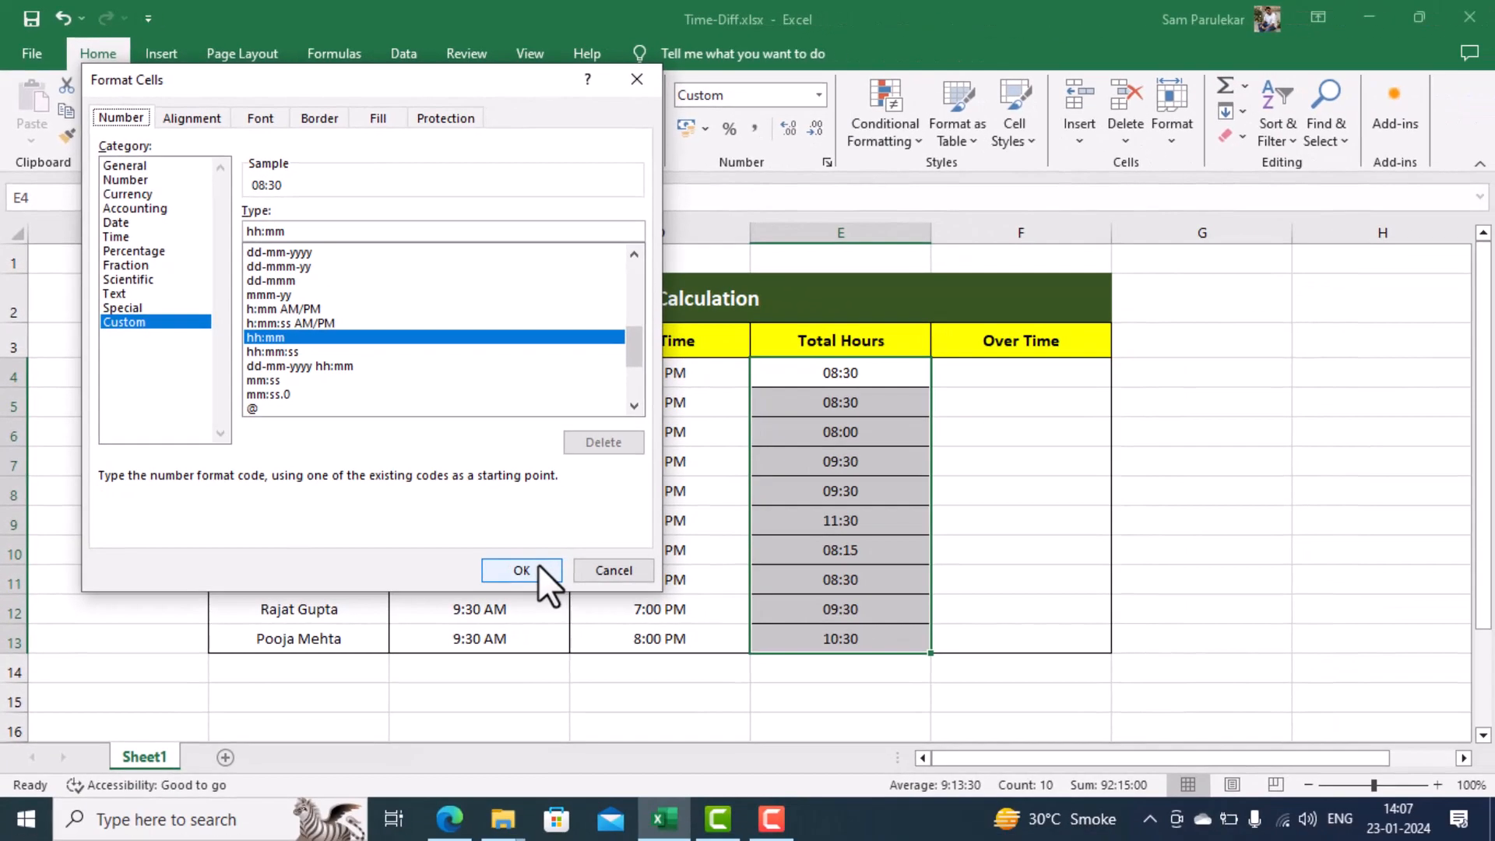
{"action": "left_click", "coordinate": [539, 565]}
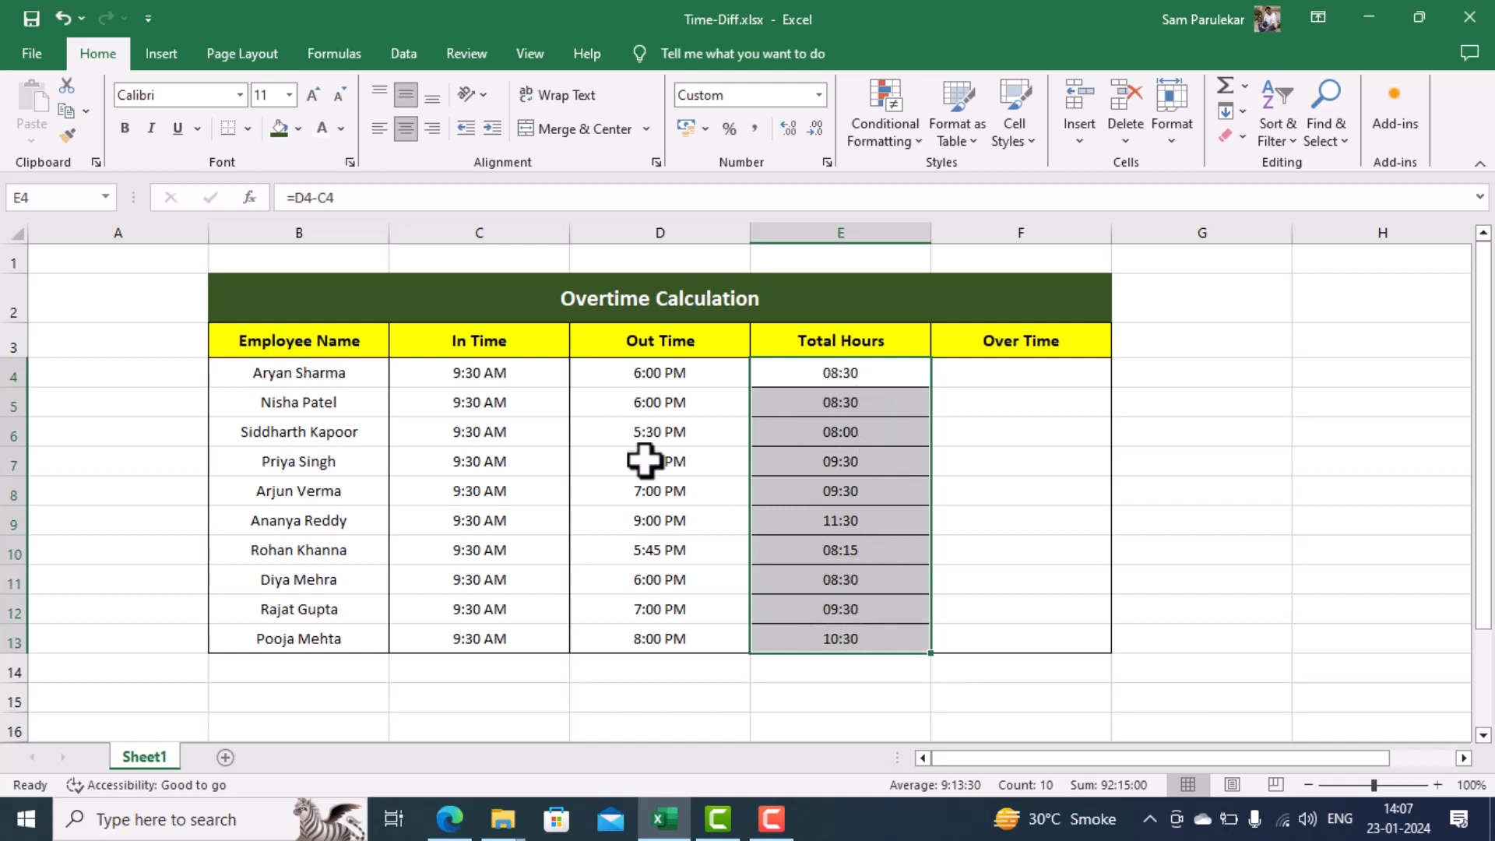
Remove all borders from the Total Hours cells E4:E13
{"action": "left_click", "coordinate": [250, 130]}
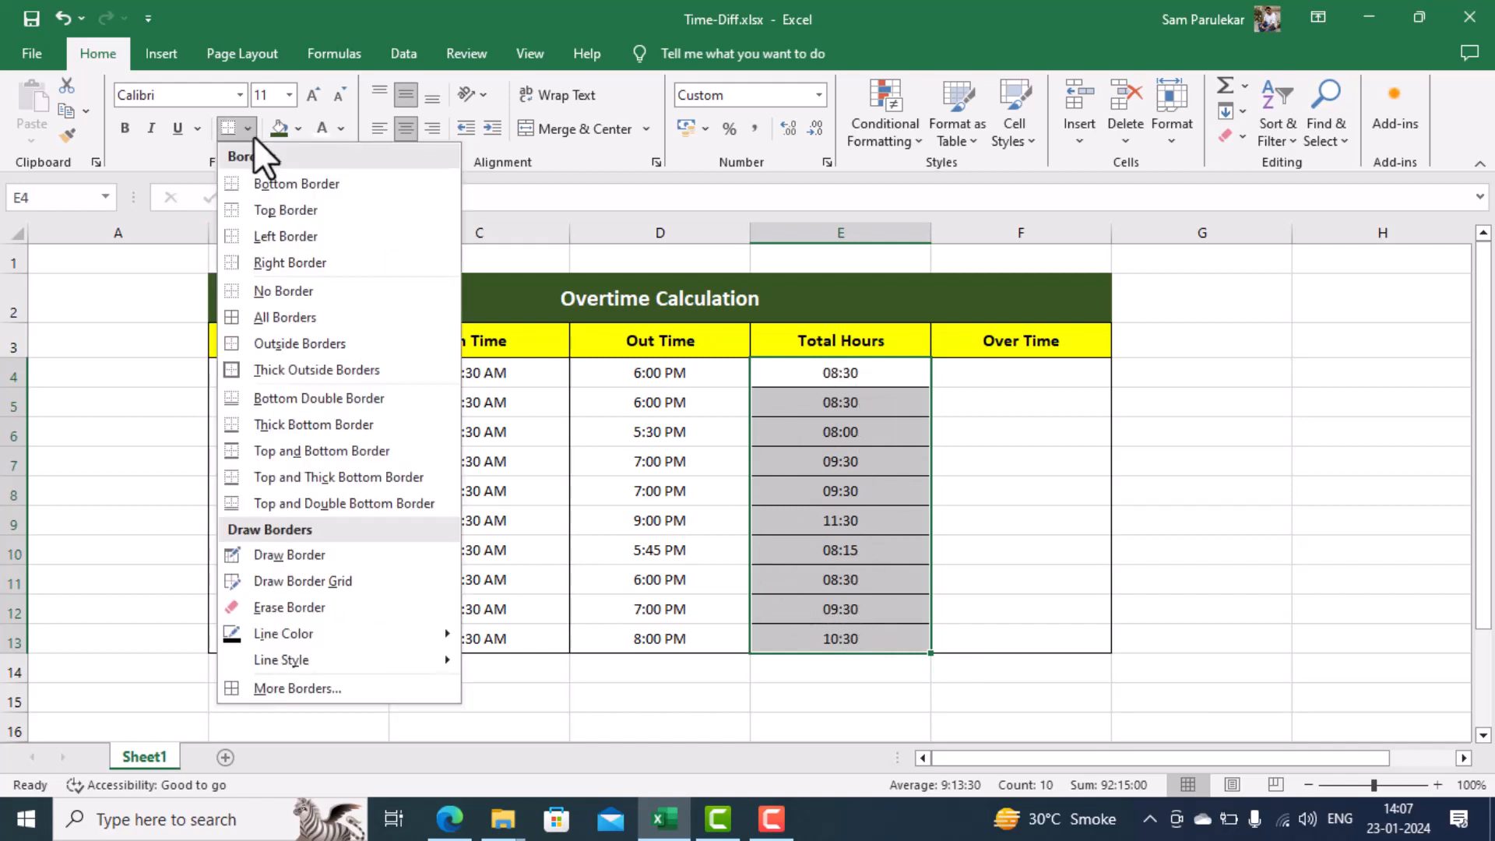
{"action": "left_click", "coordinate": [310, 288]}
{"action": "left_click", "coordinate": [997, 460]}
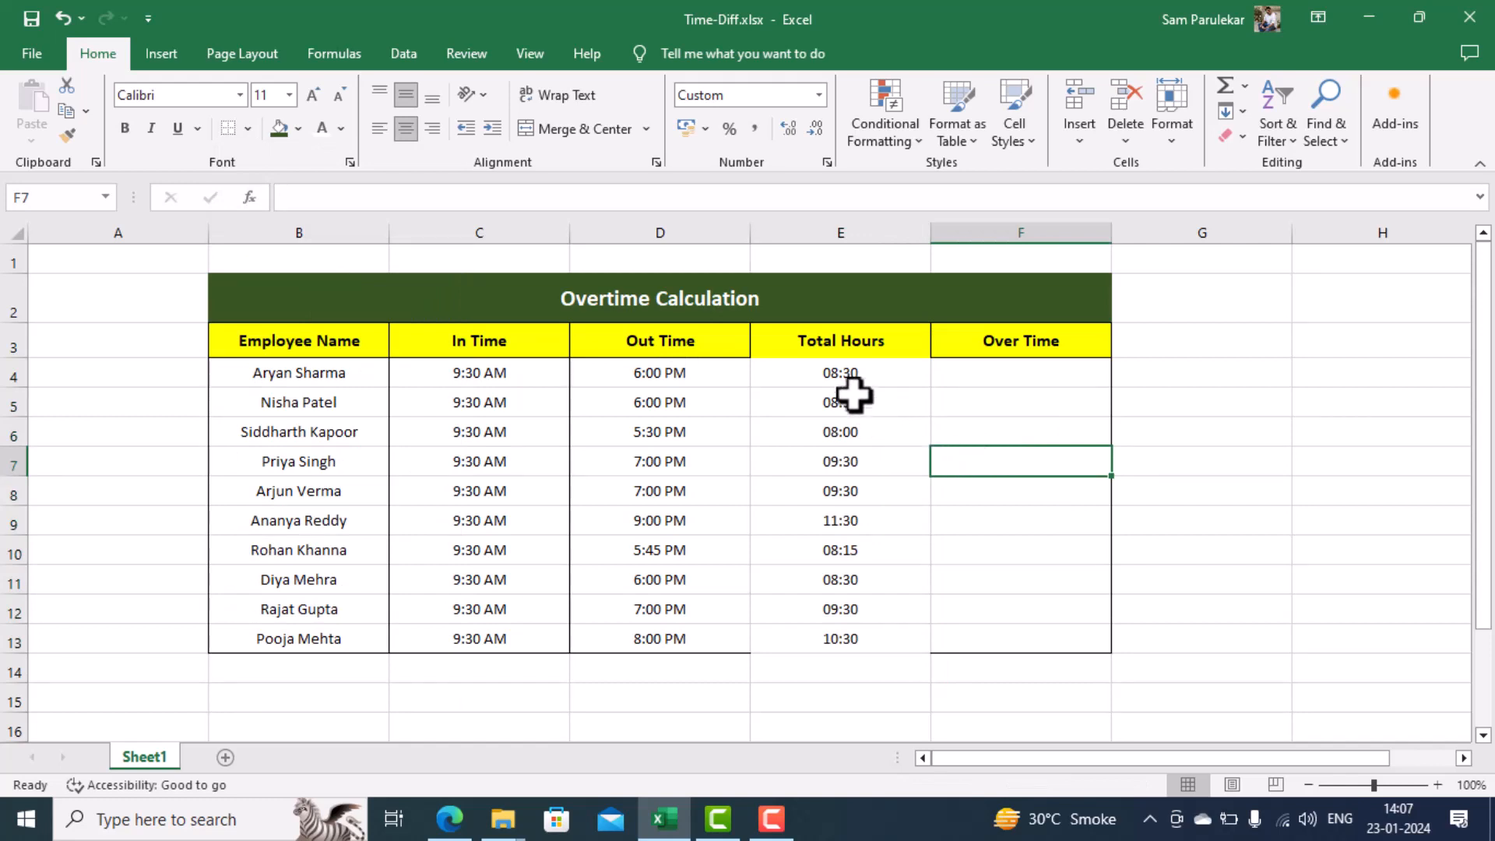
Add a bottom border to E13, the last Total Hours cell
{"action": "left_click_drag", "start_coordinate": [844, 374], "coordinate": [835, 524]}
{"action": "left_click", "coordinate": [821, 633]}
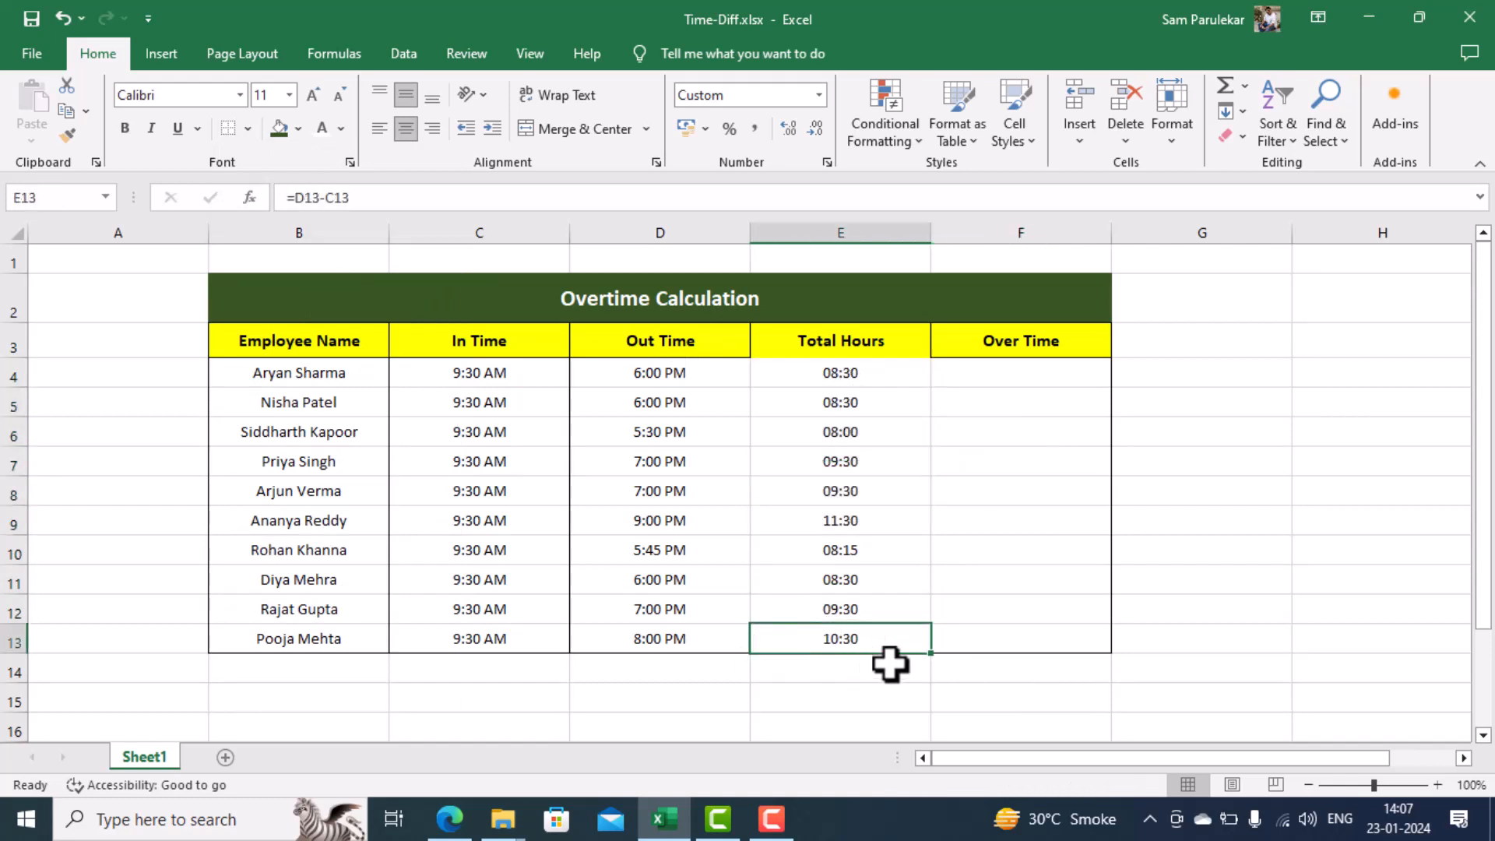
{"action": "left_click", "coordinate": [247, 129]}
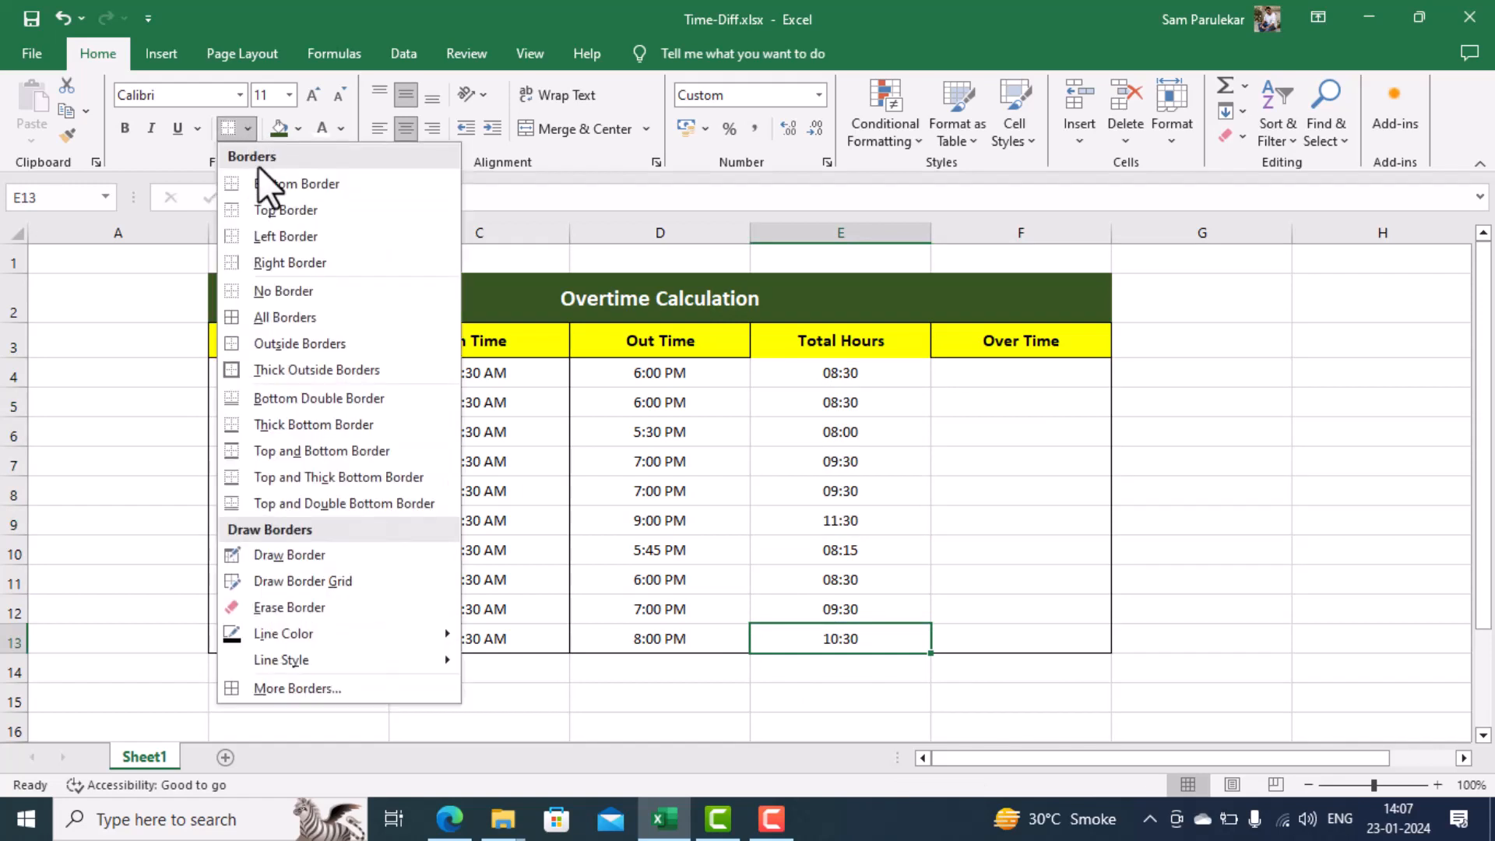
{"action": "left_click", "coordinate": [242, 185]}
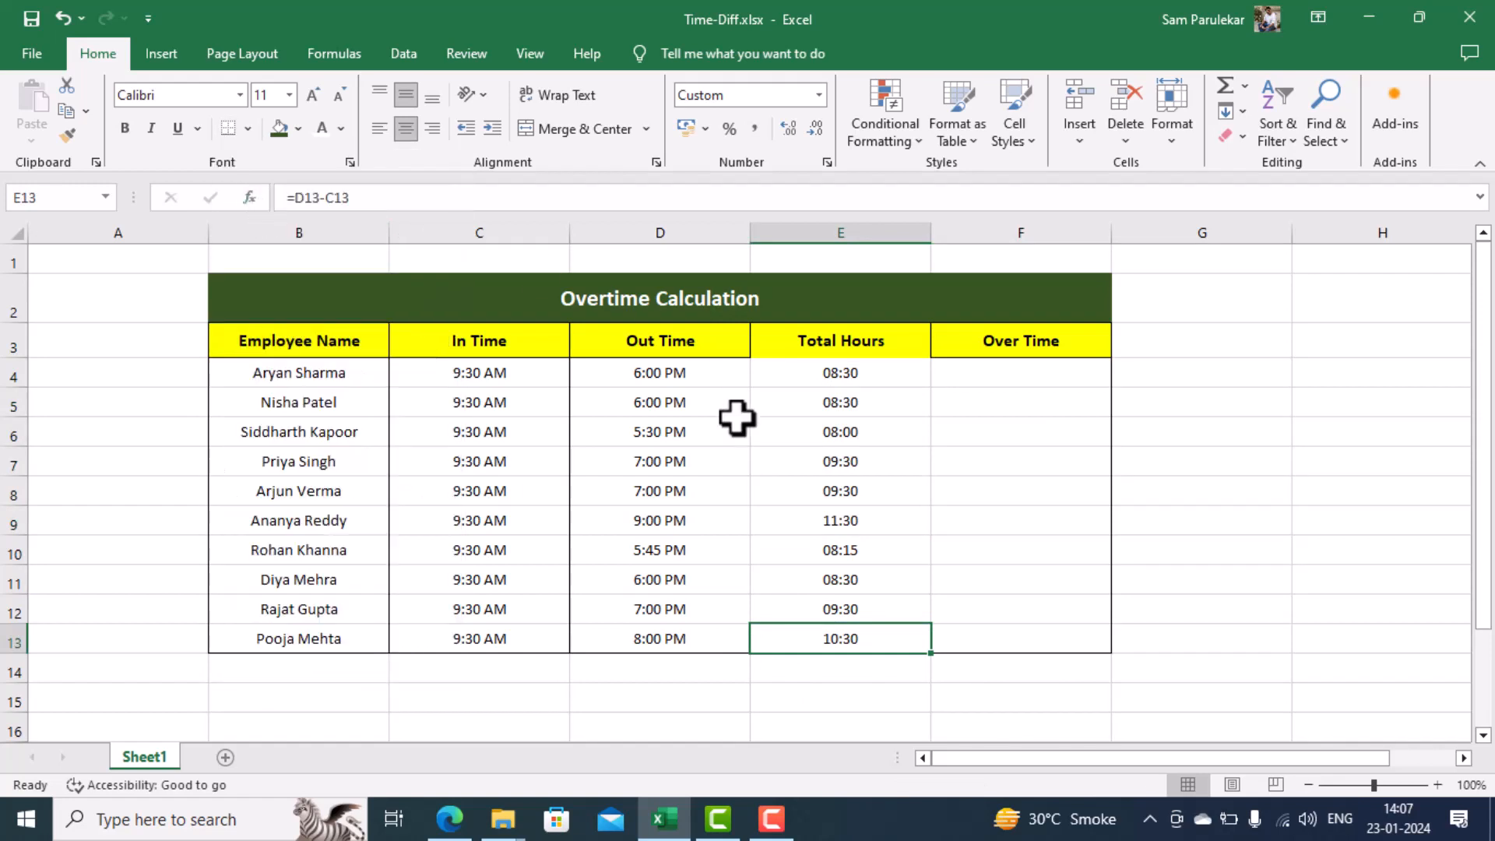
{"action": "left_click", "coordinate": [808, 430]}
Add right borders to the Out Time cells D4:D13 and the Total Hours cells E4:E13
{"action": "left_click_drag", "start_coordinate": [741, 374], "coordinate": [709, 638]}
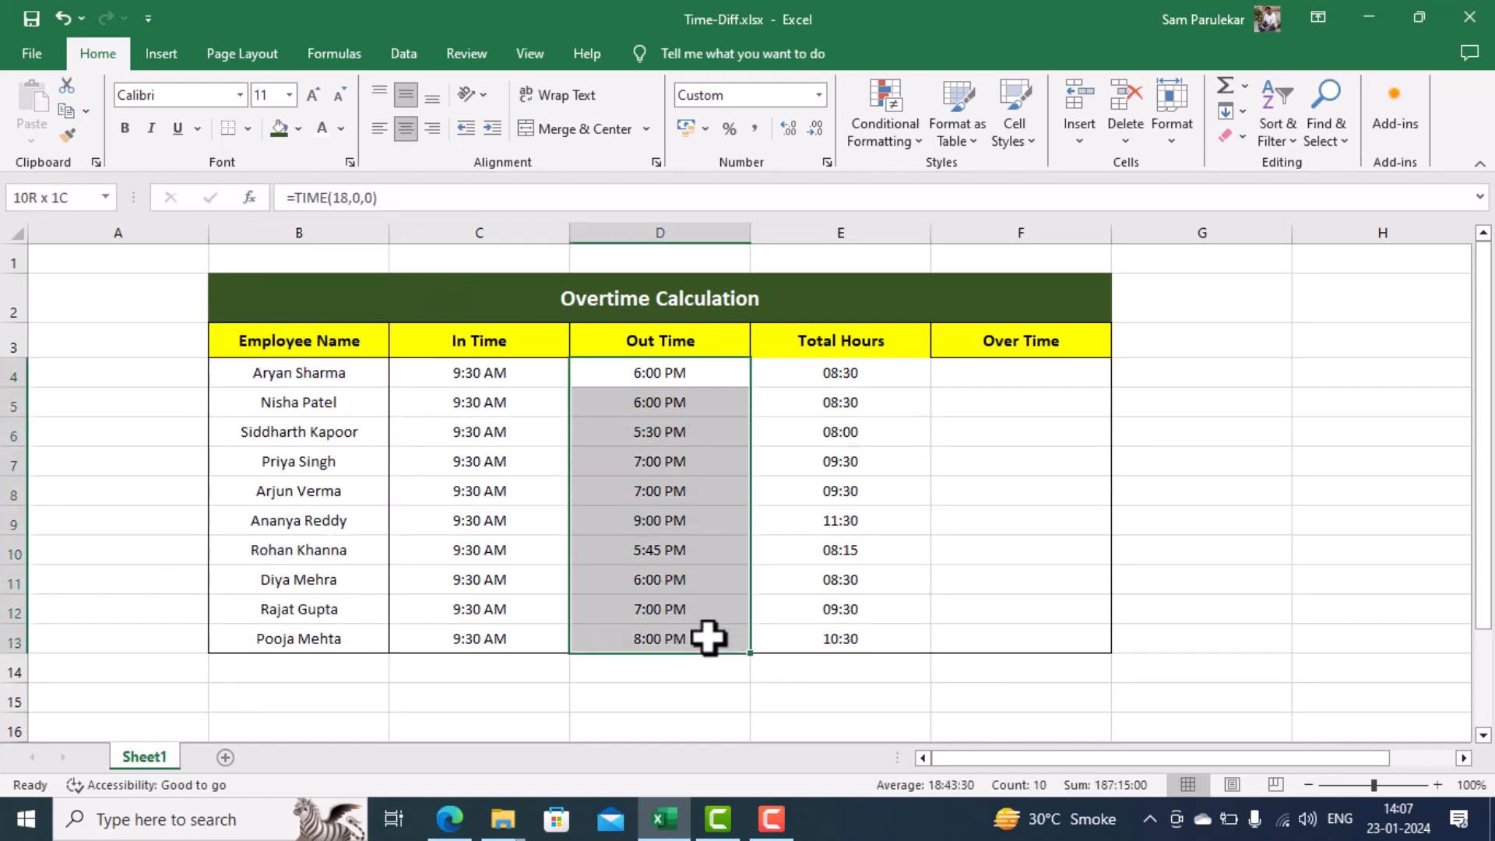
{"action": "left_click", "coordinate": [248, 129]}
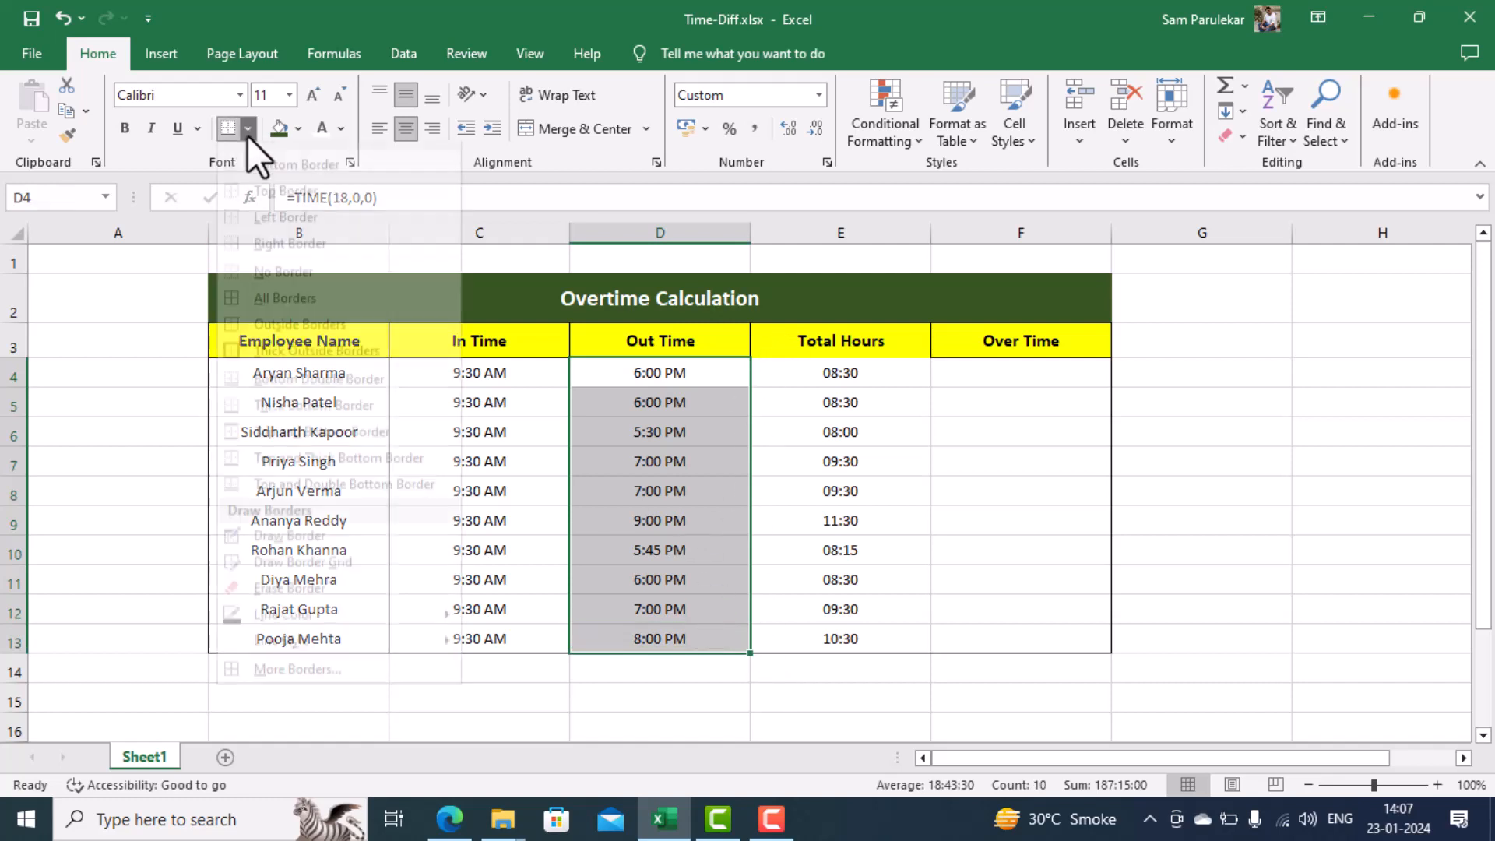
{"action": "left_click", "coordinate": [273, 259]}
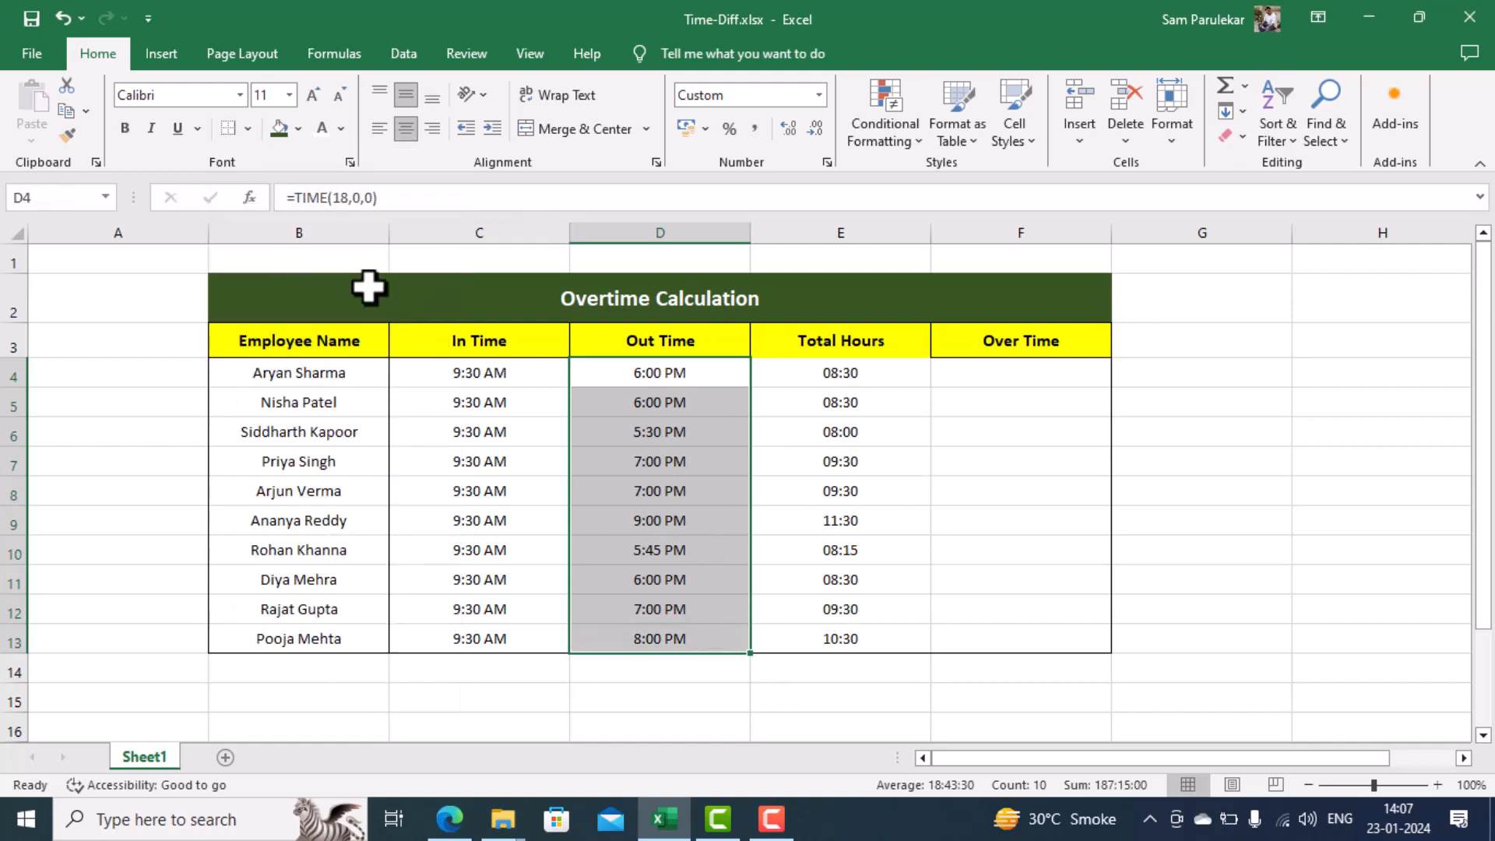
{"action": "left_click_drag", "start_coordinate": [875, 372], "coordinate": [852, 637]}
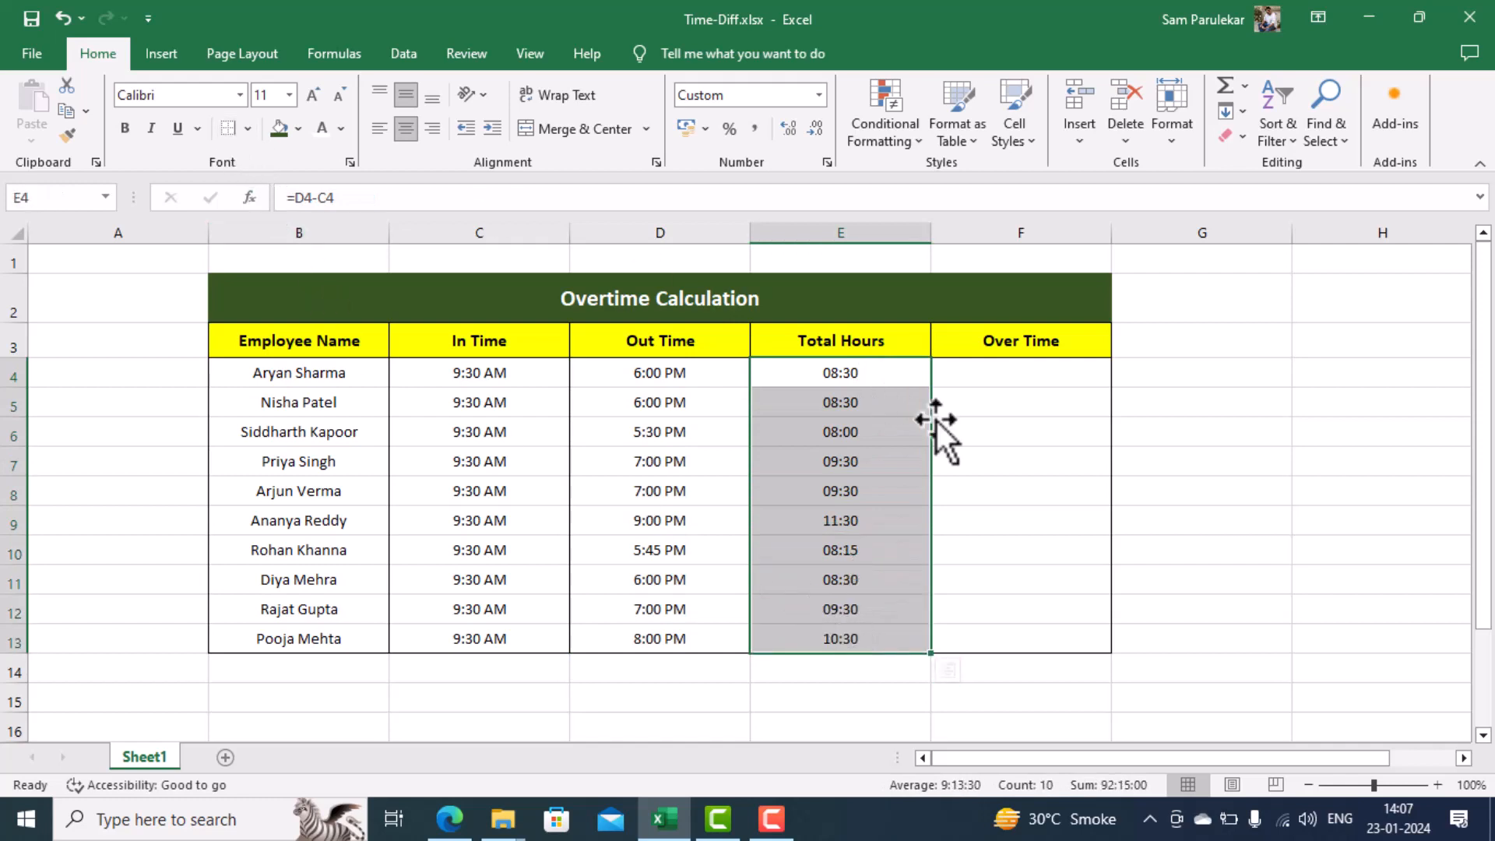
{"action": "left_click", "coordinate": [1013, 433]}
Add a bottom border to the Total Hours header in E3
{"action": "left_click", "coordinate": [833, 344]}
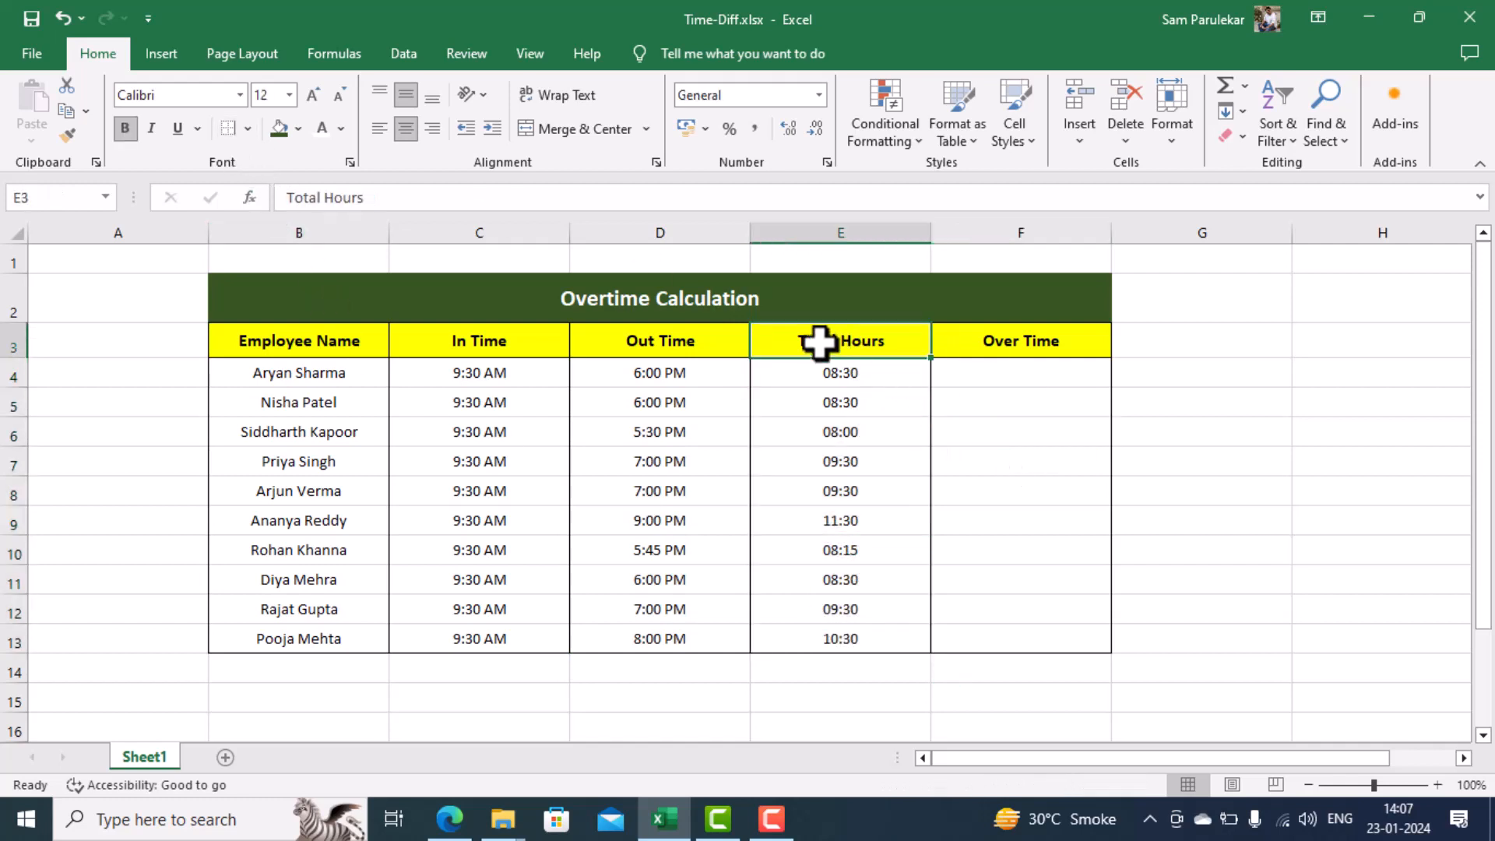
{"action": "left_click", "coordinate": [246, 129]}
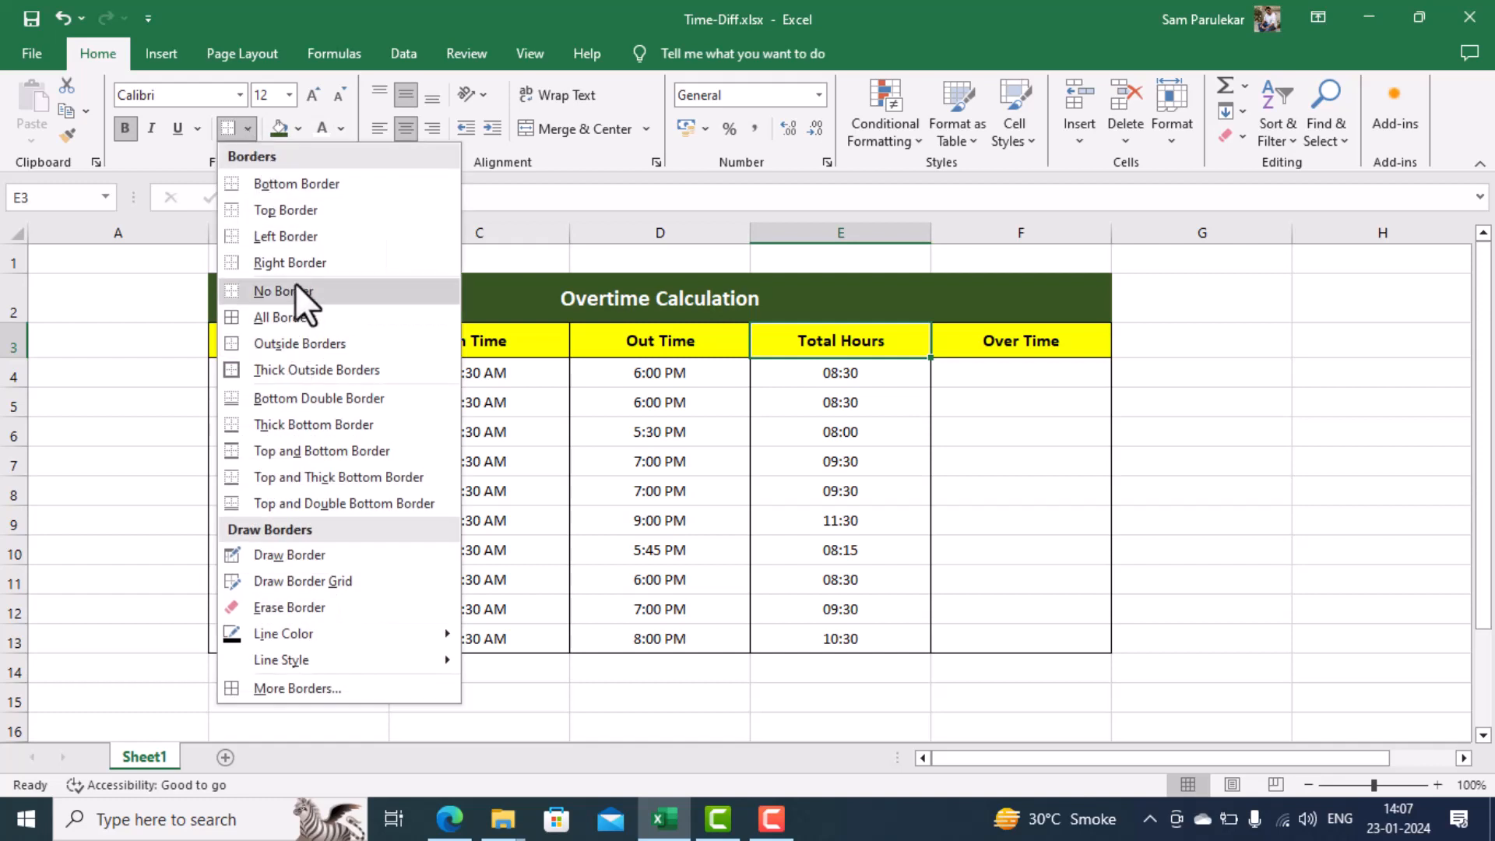
{"action": "left_click", "coordinate": [324, 189]}
{"action": "left_click", "coordinate": [1048, 444]}
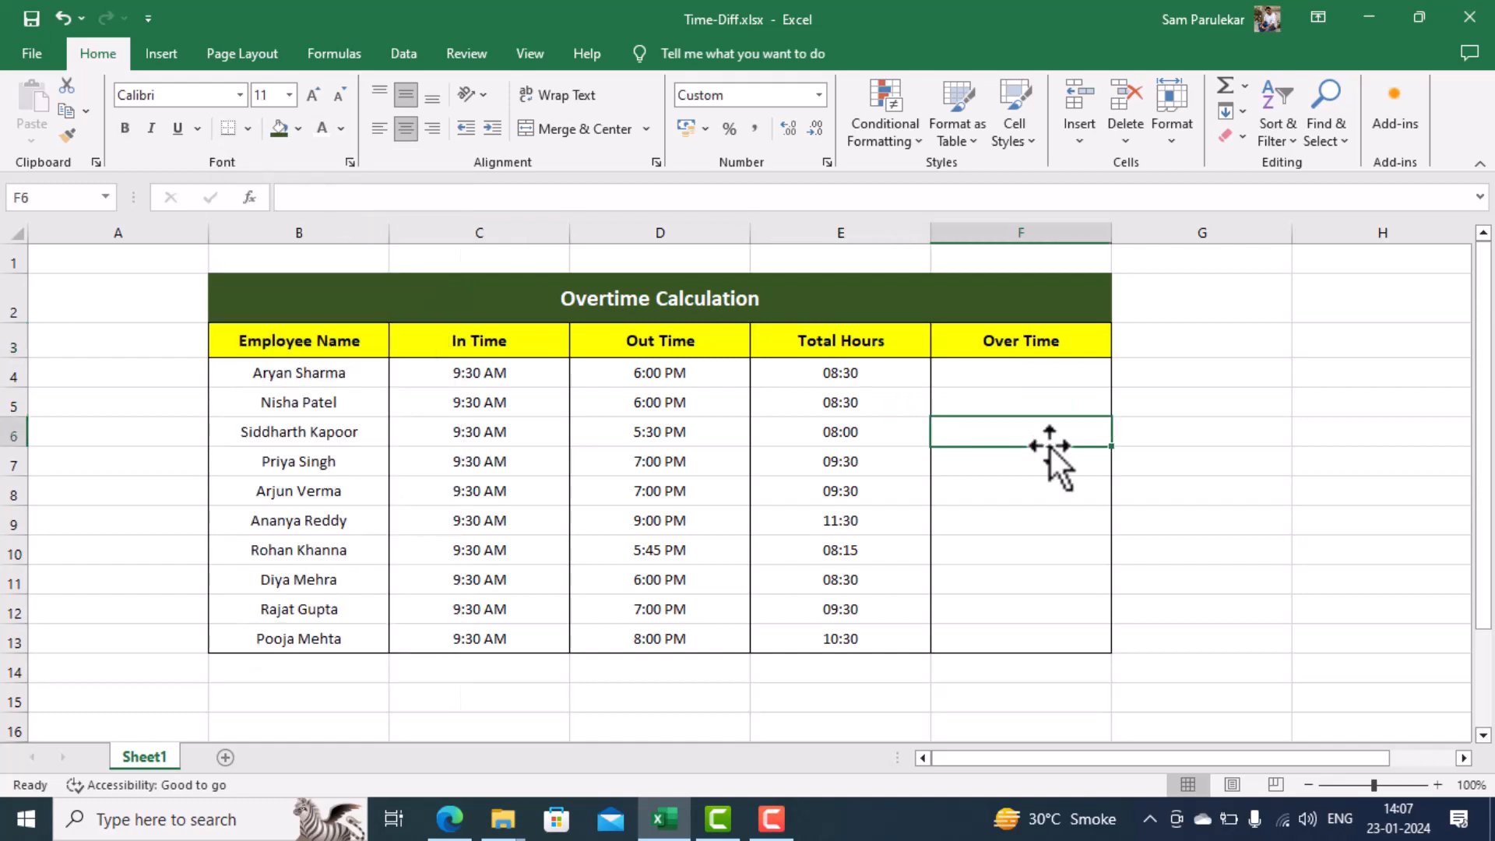
Calculate the first employee's Over Time in F4 with =E4-time(08,00,00) and fill the formula down through F13
{"action": "left_click", "coordinate": [1026, 380]}
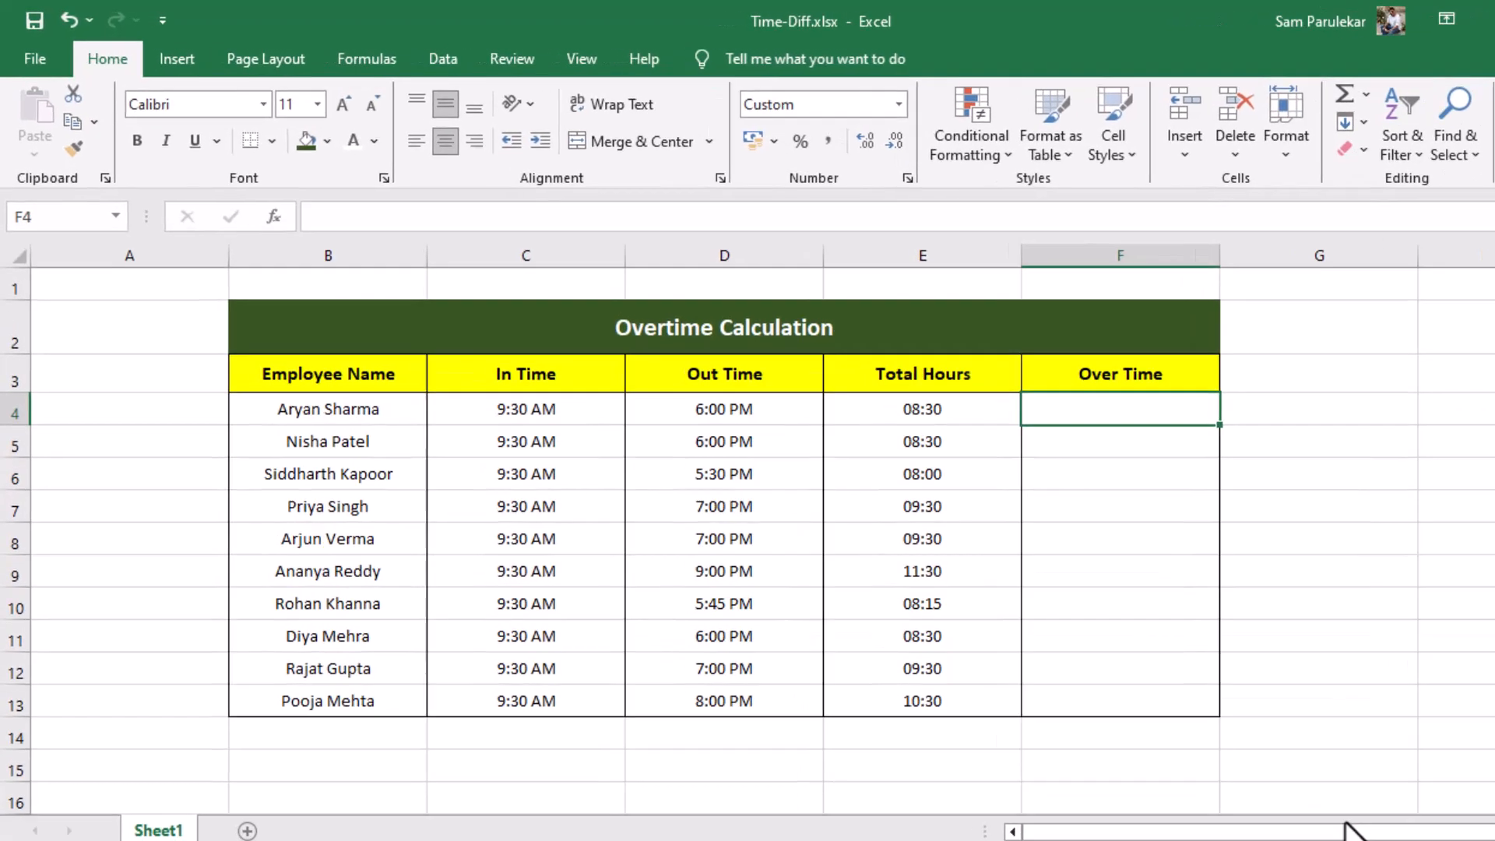
{"action": "type", "text": "="}
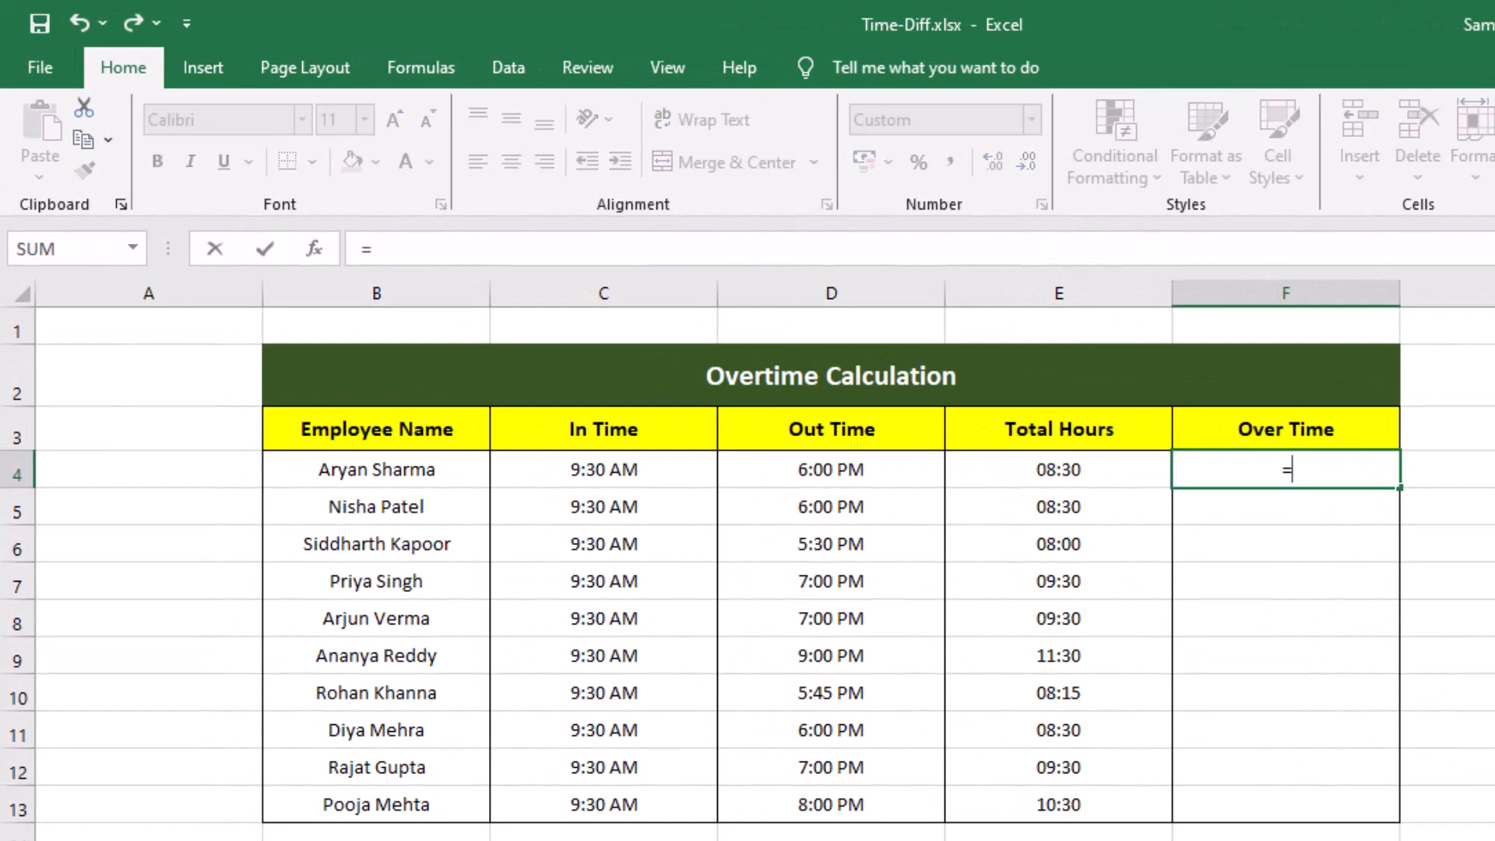
{"action": "left_click", "coordinate": [1127, 462]}
{"action": "type", "text": "-"}
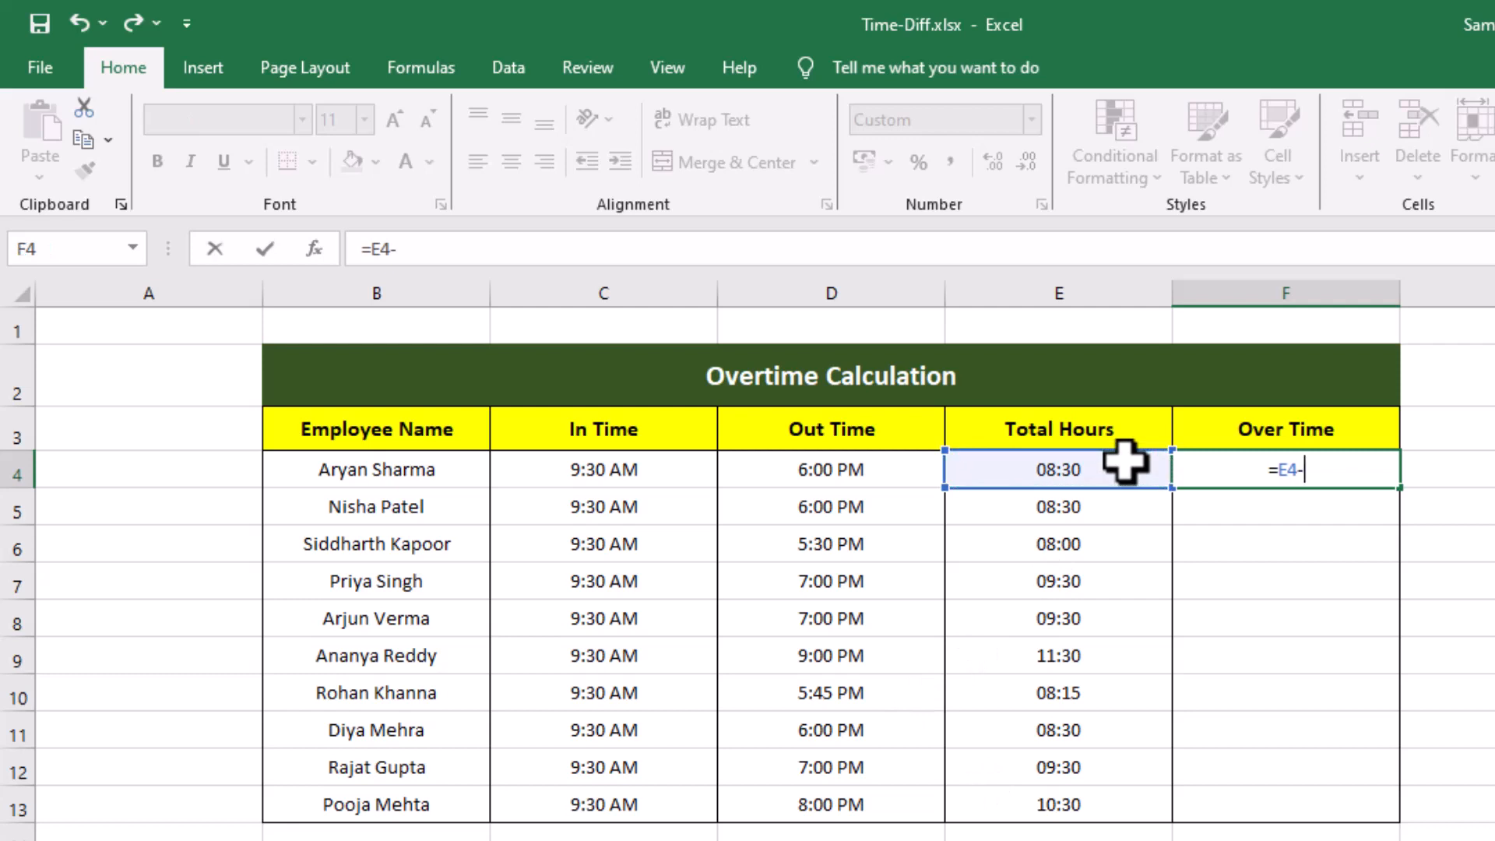
{"action": "type", "text": "time"}
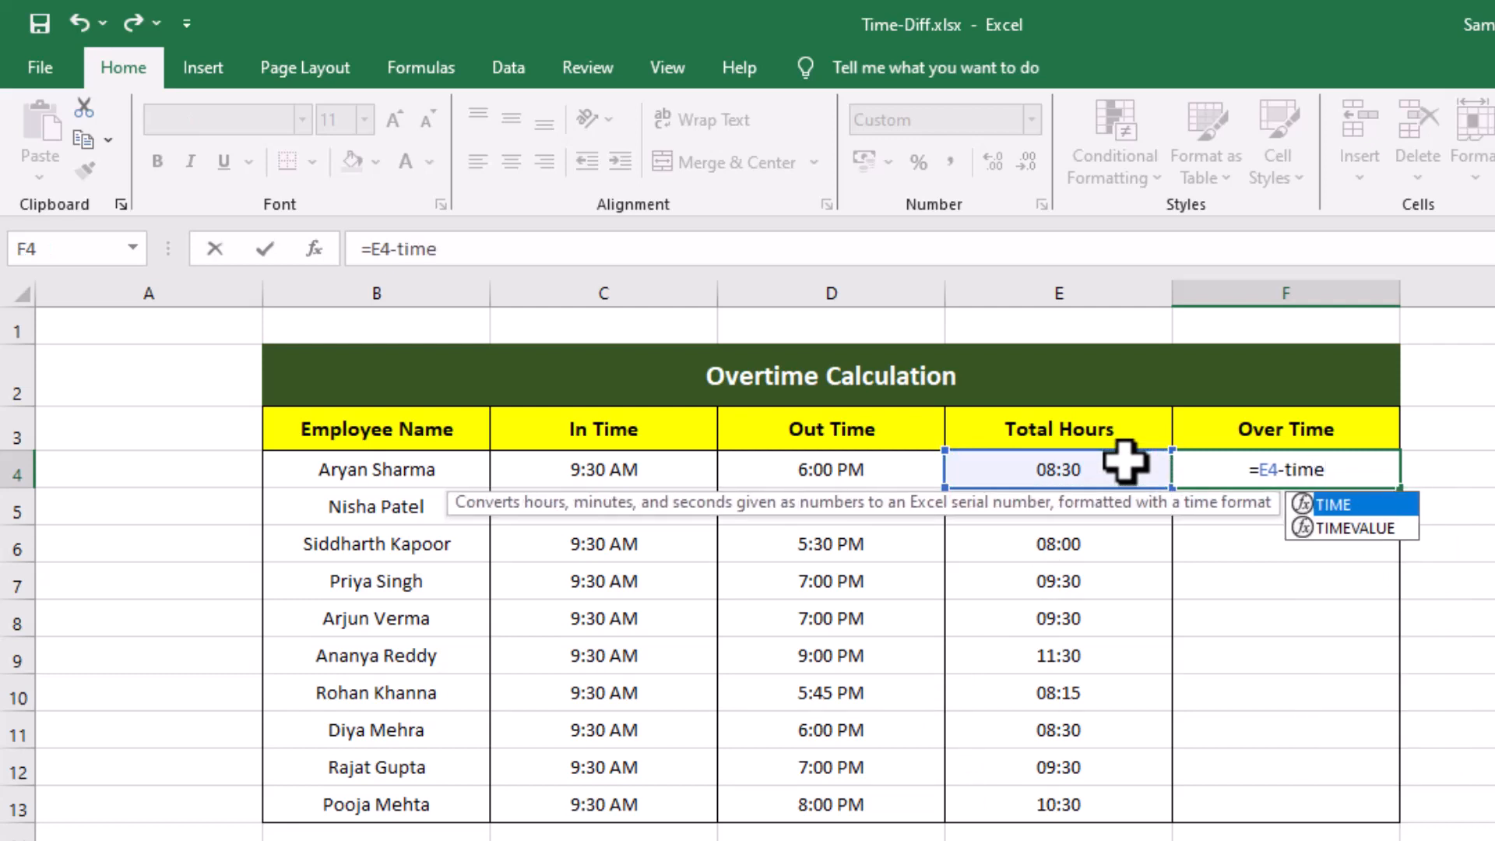
{"action": "type", "text": "(0"}
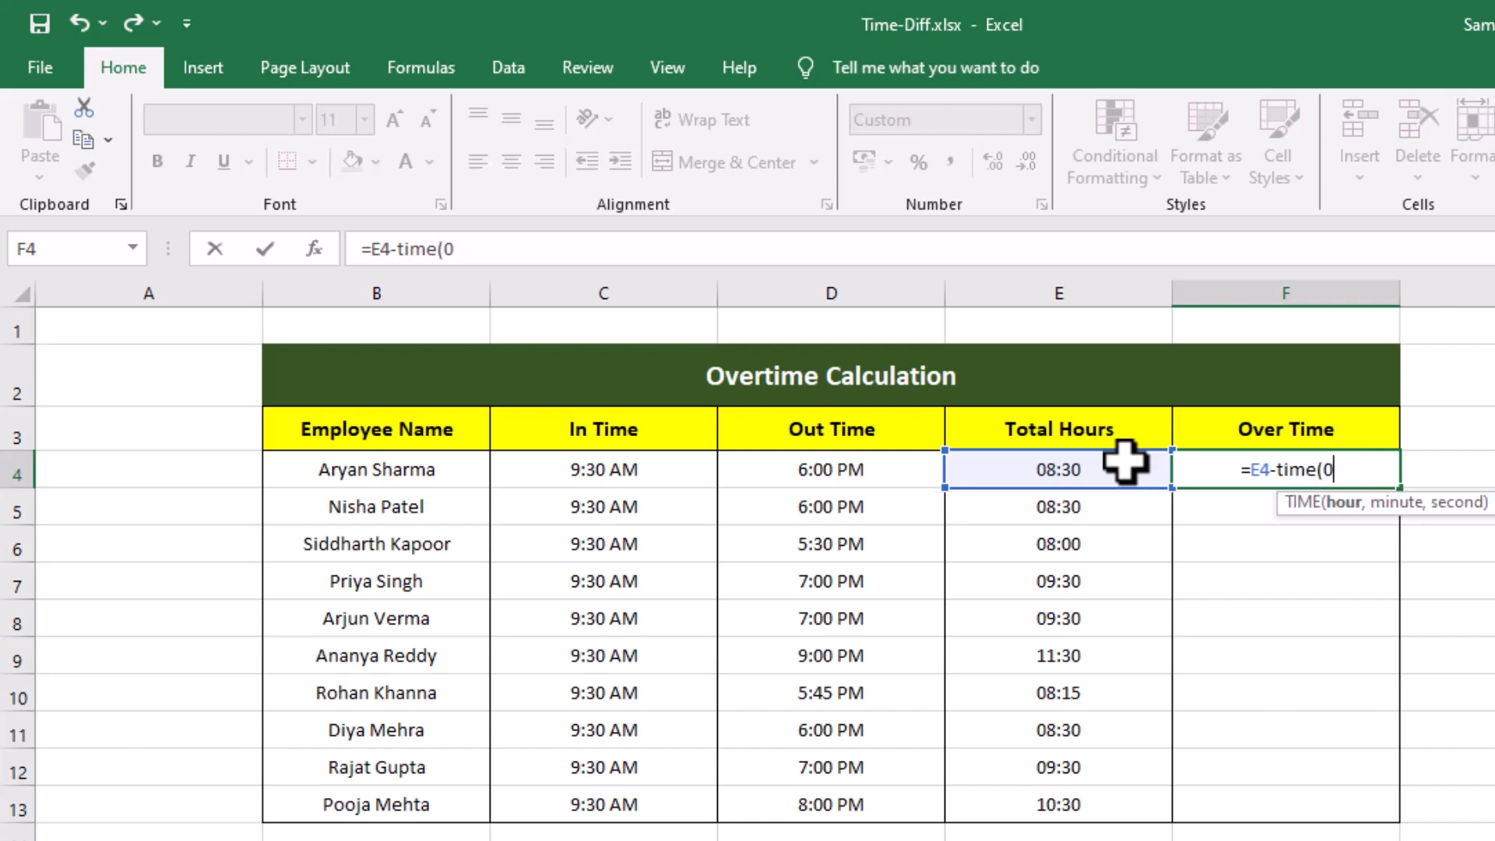
{"action": "type", "text": "8,"}
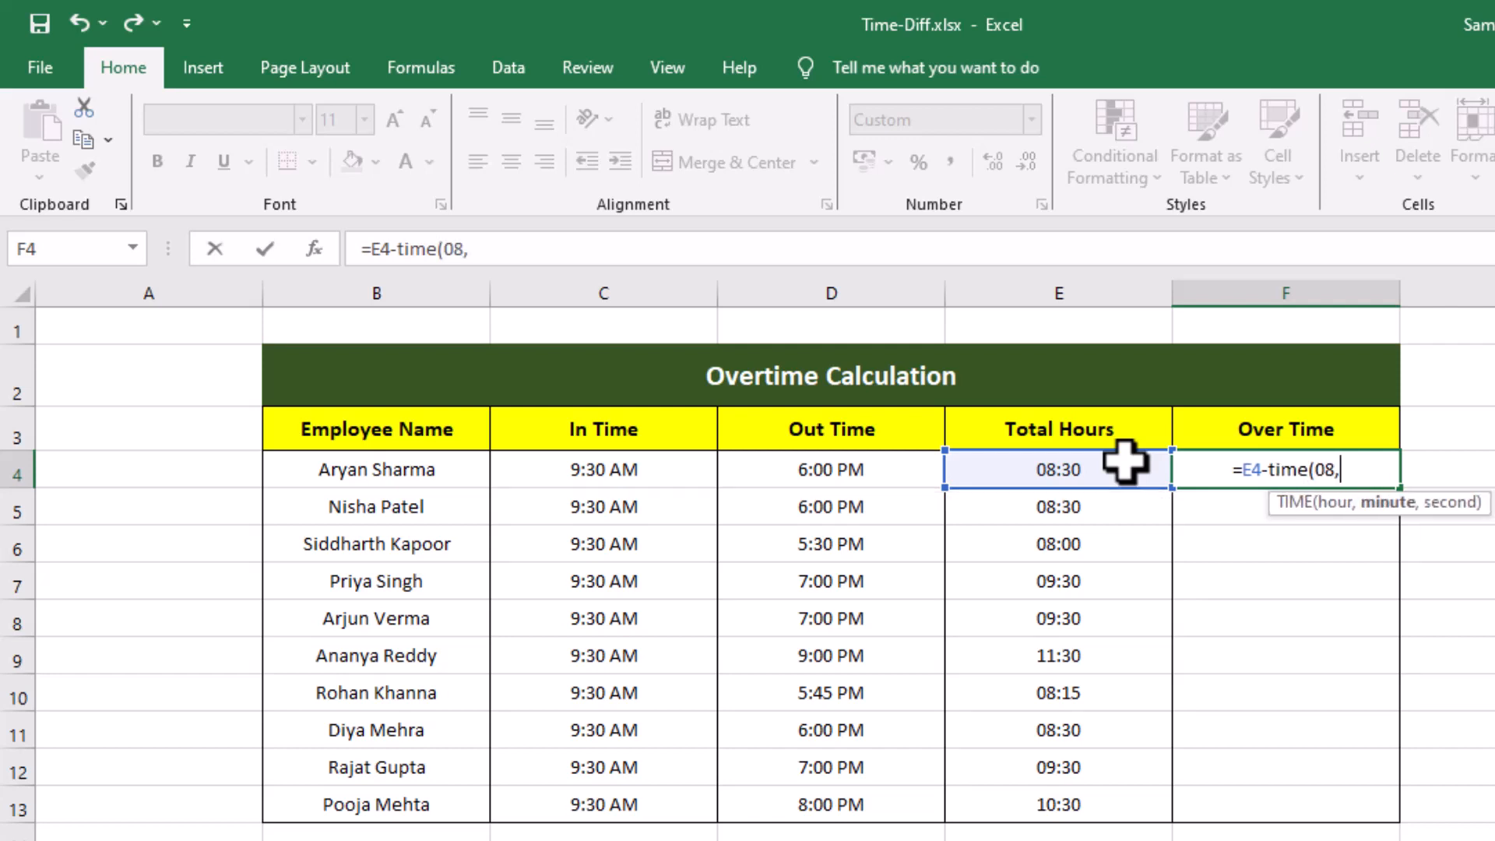
{"action": "type", "text": "00,00"}
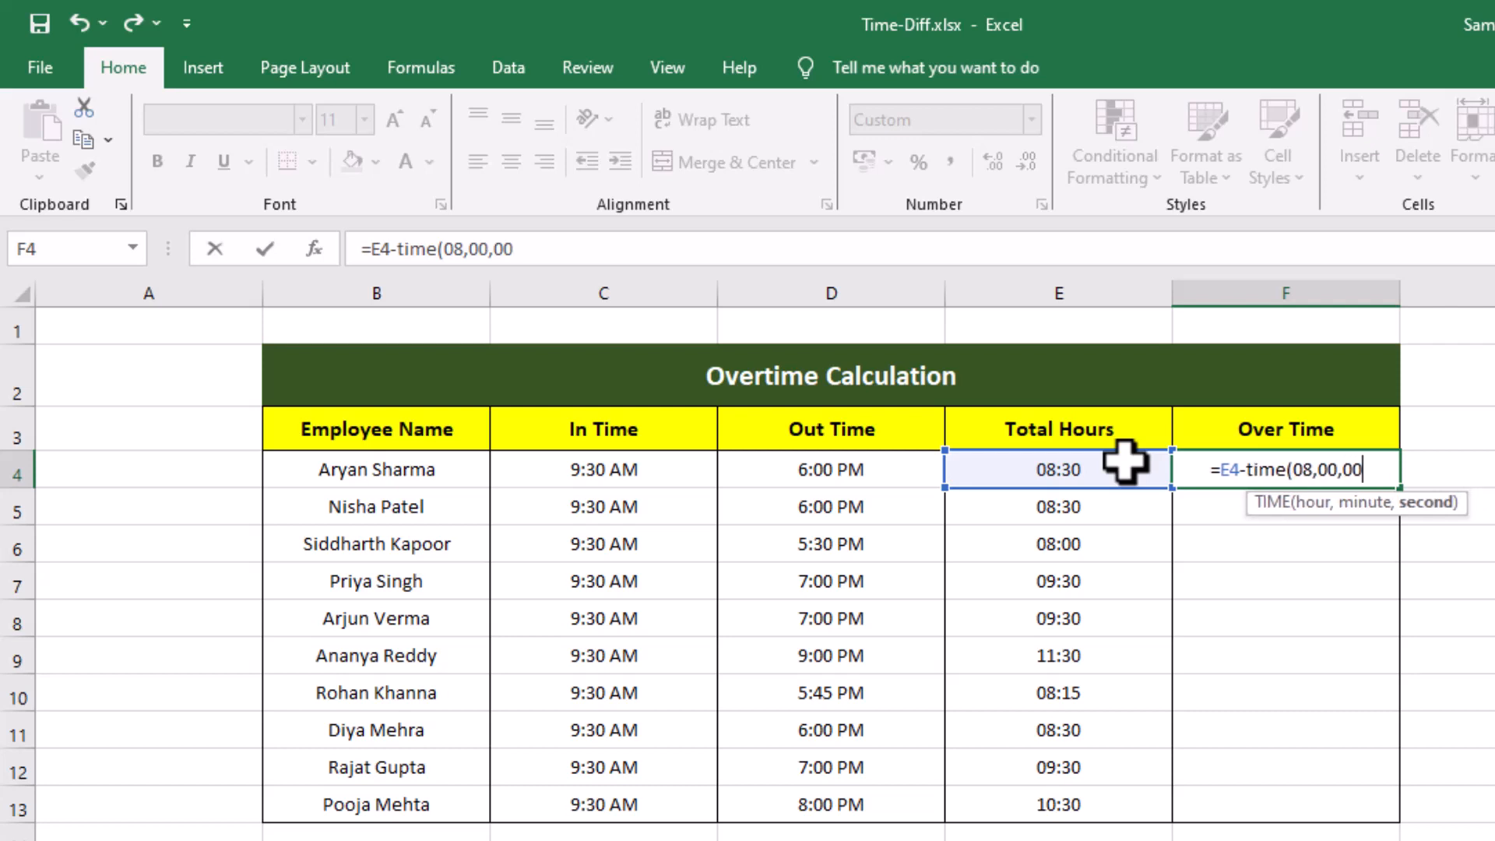
{"action": "type", "text": ")"}
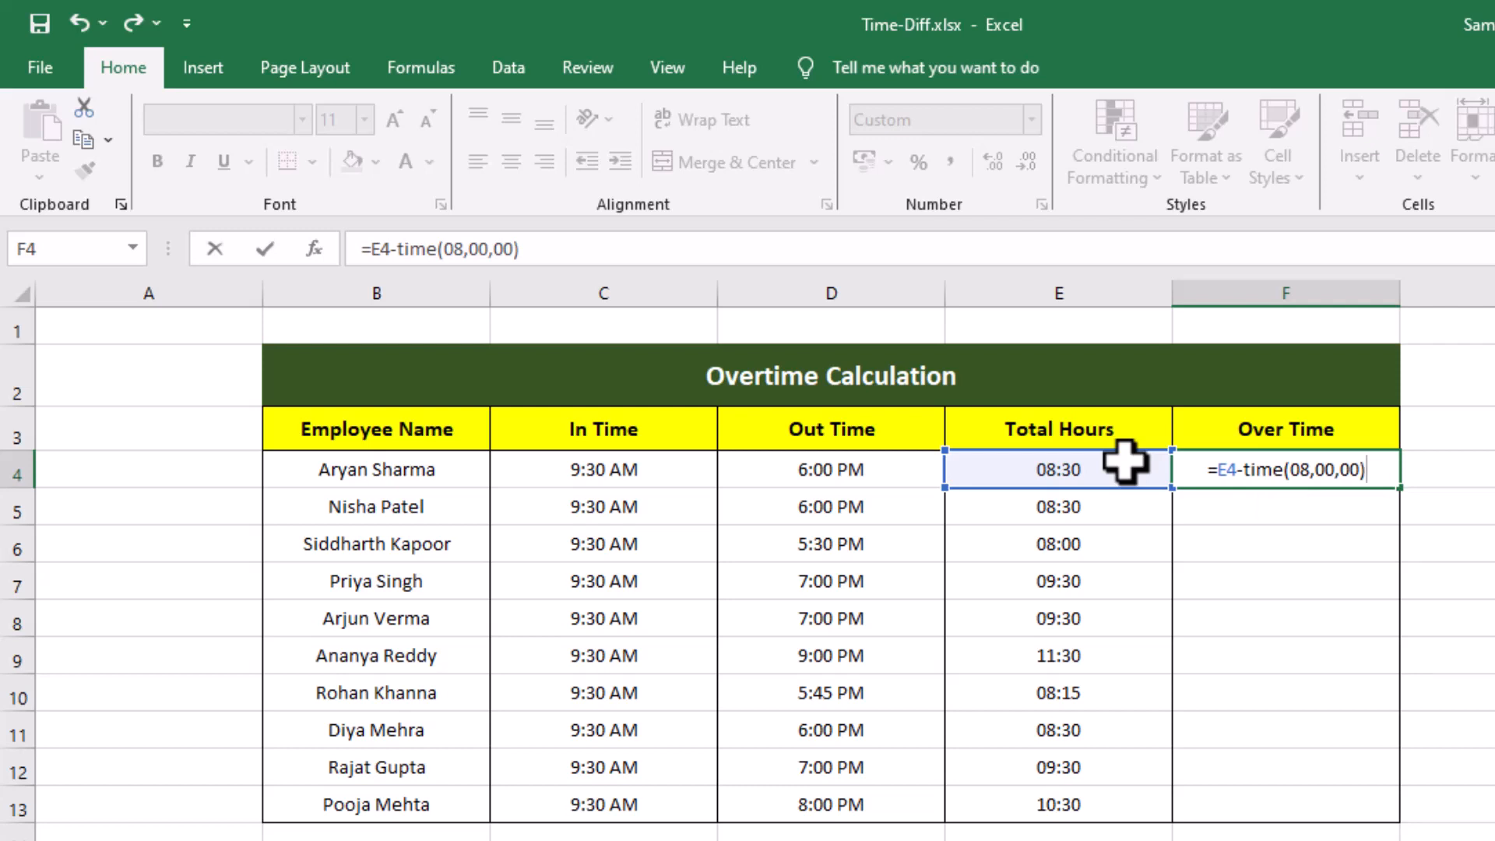
{"action": "key", "text": "Return"}
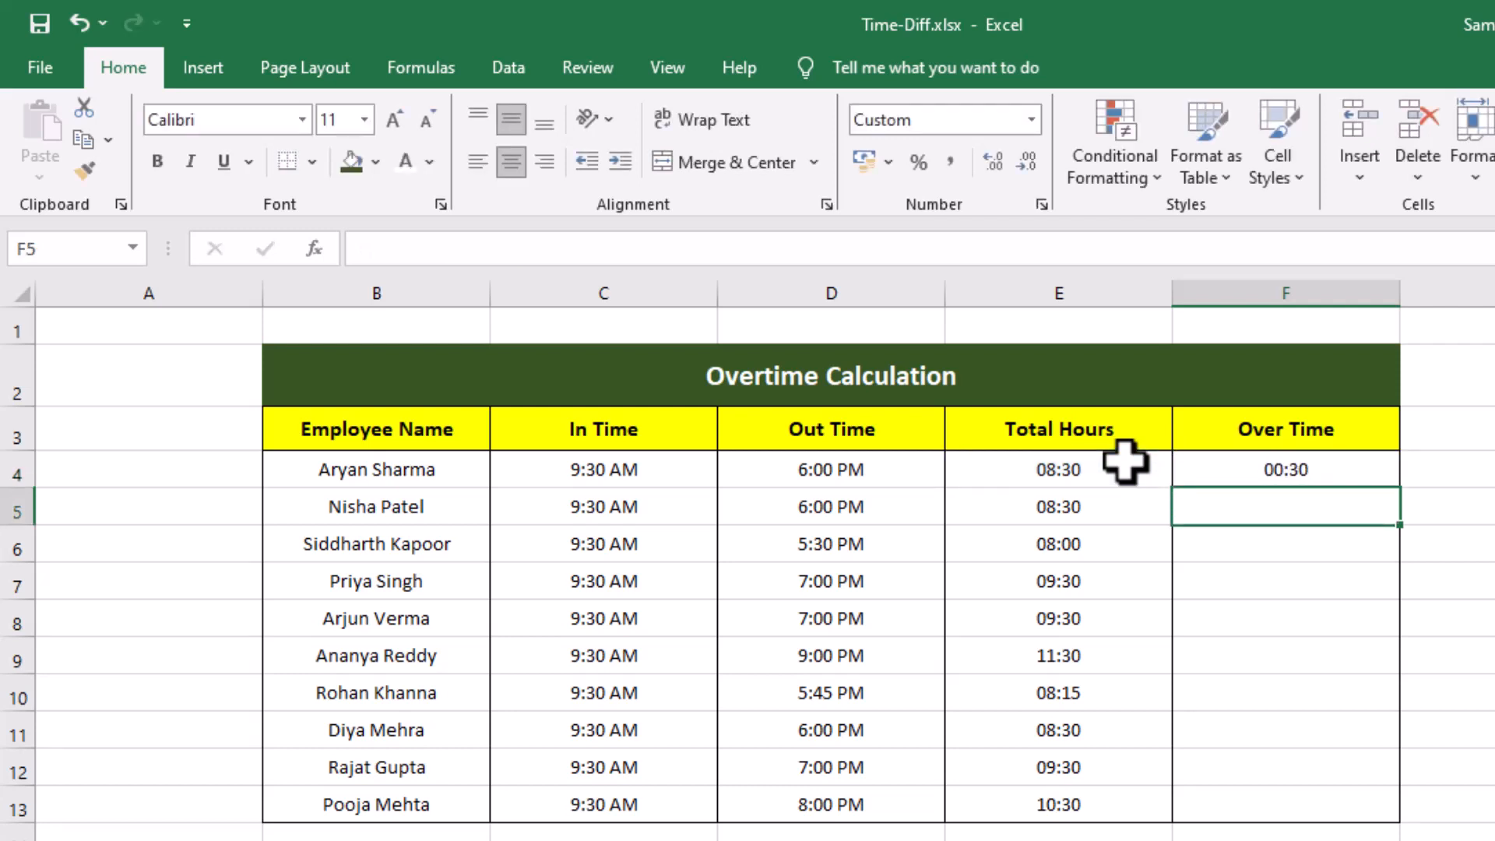
{"action": "left_click", "coordinate": [1317, 476]}
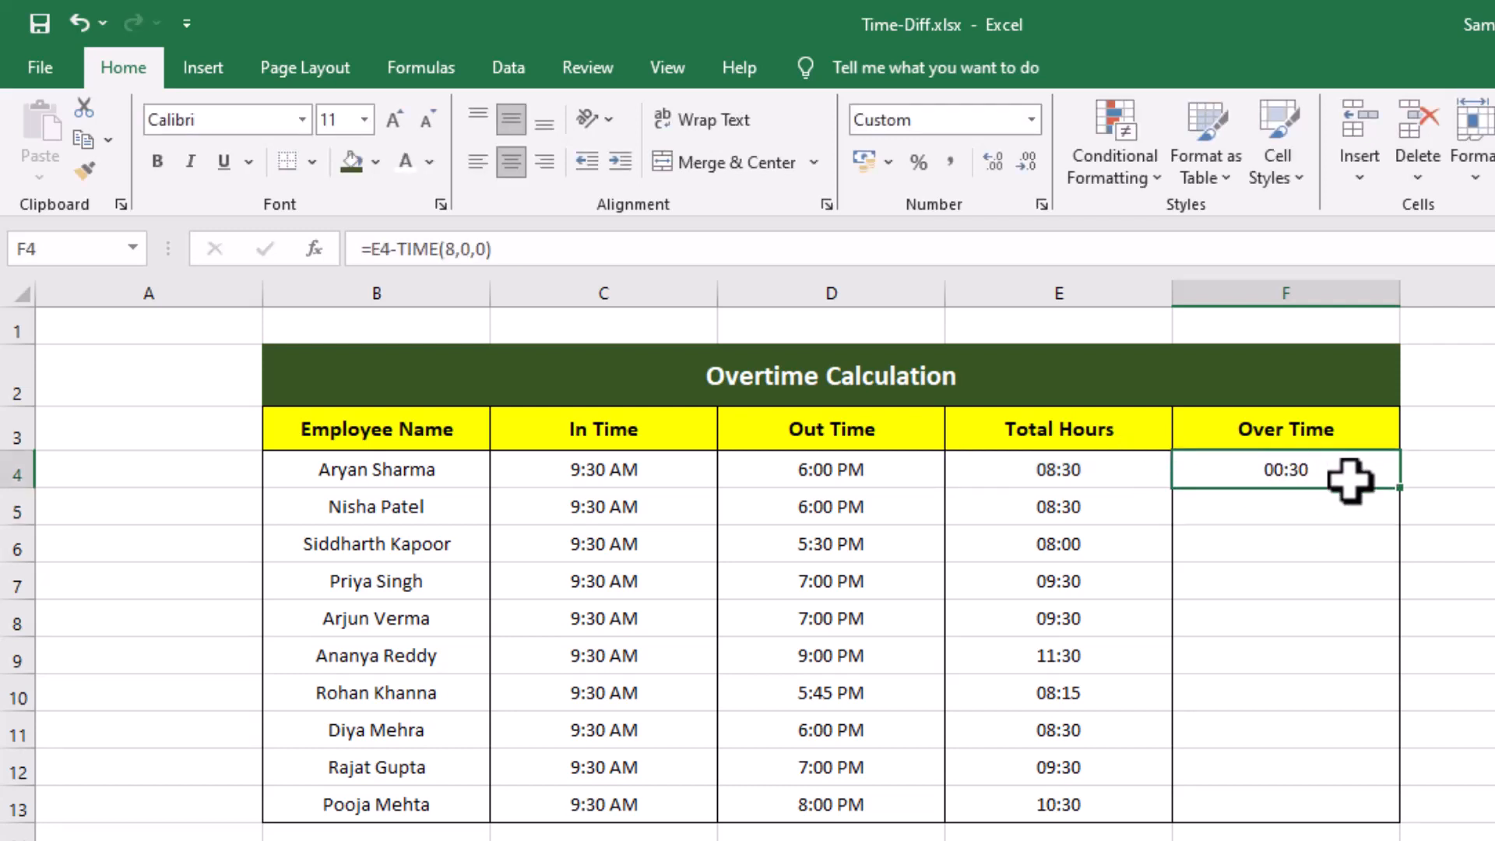
{"action": "double_click", "coordinate": [1402, 489]}
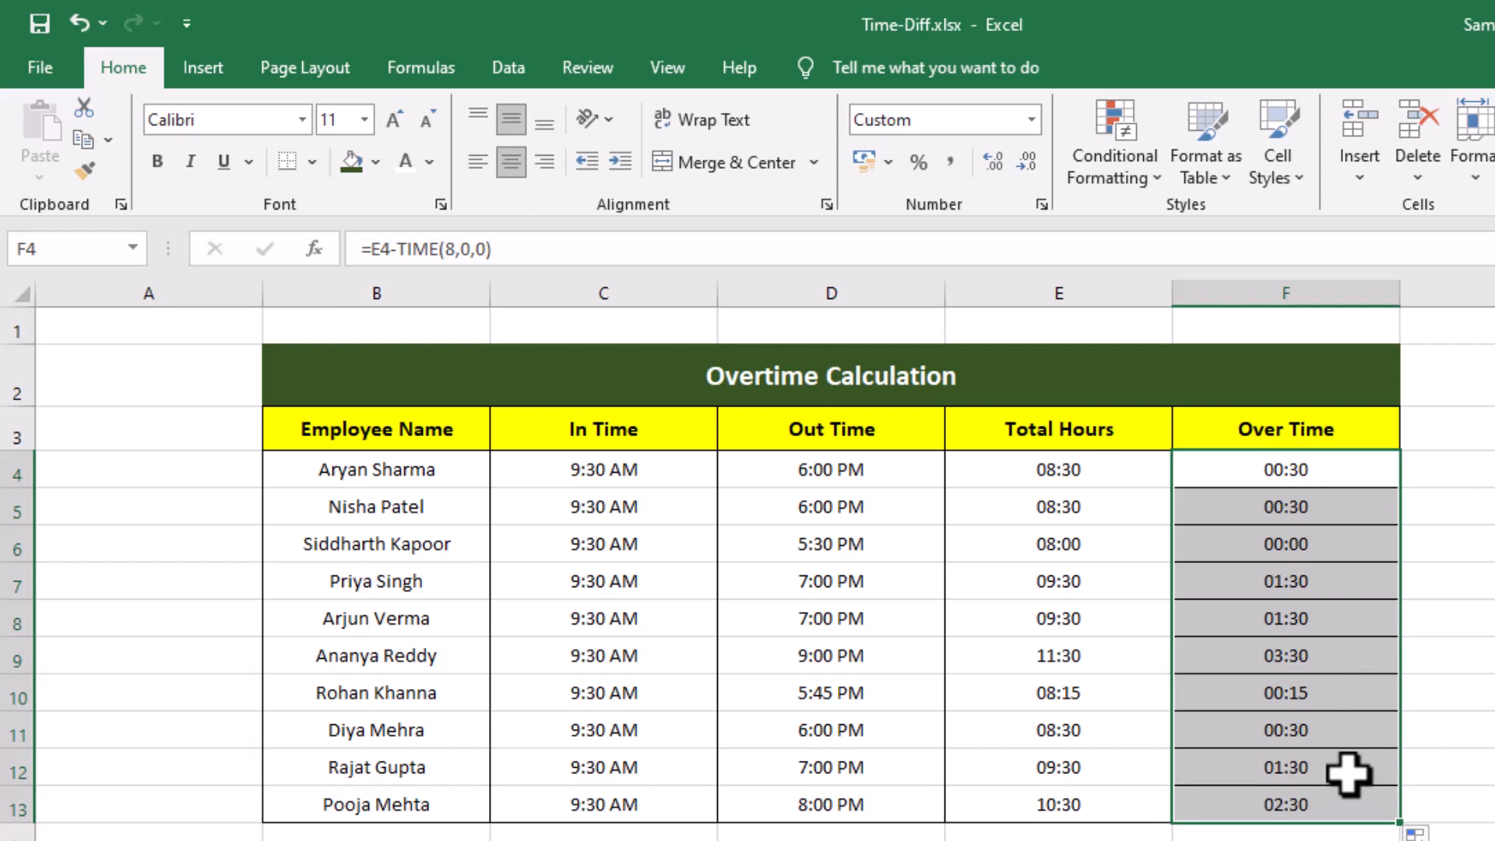
Copy the formatting of the Total Hours cells E4:E13 onto the Over Time cells F4:F13 with Format Painter
{"action": "left_click_drag", "start_coordinate": [1138, 474], "coordinate": [1135, 795]}
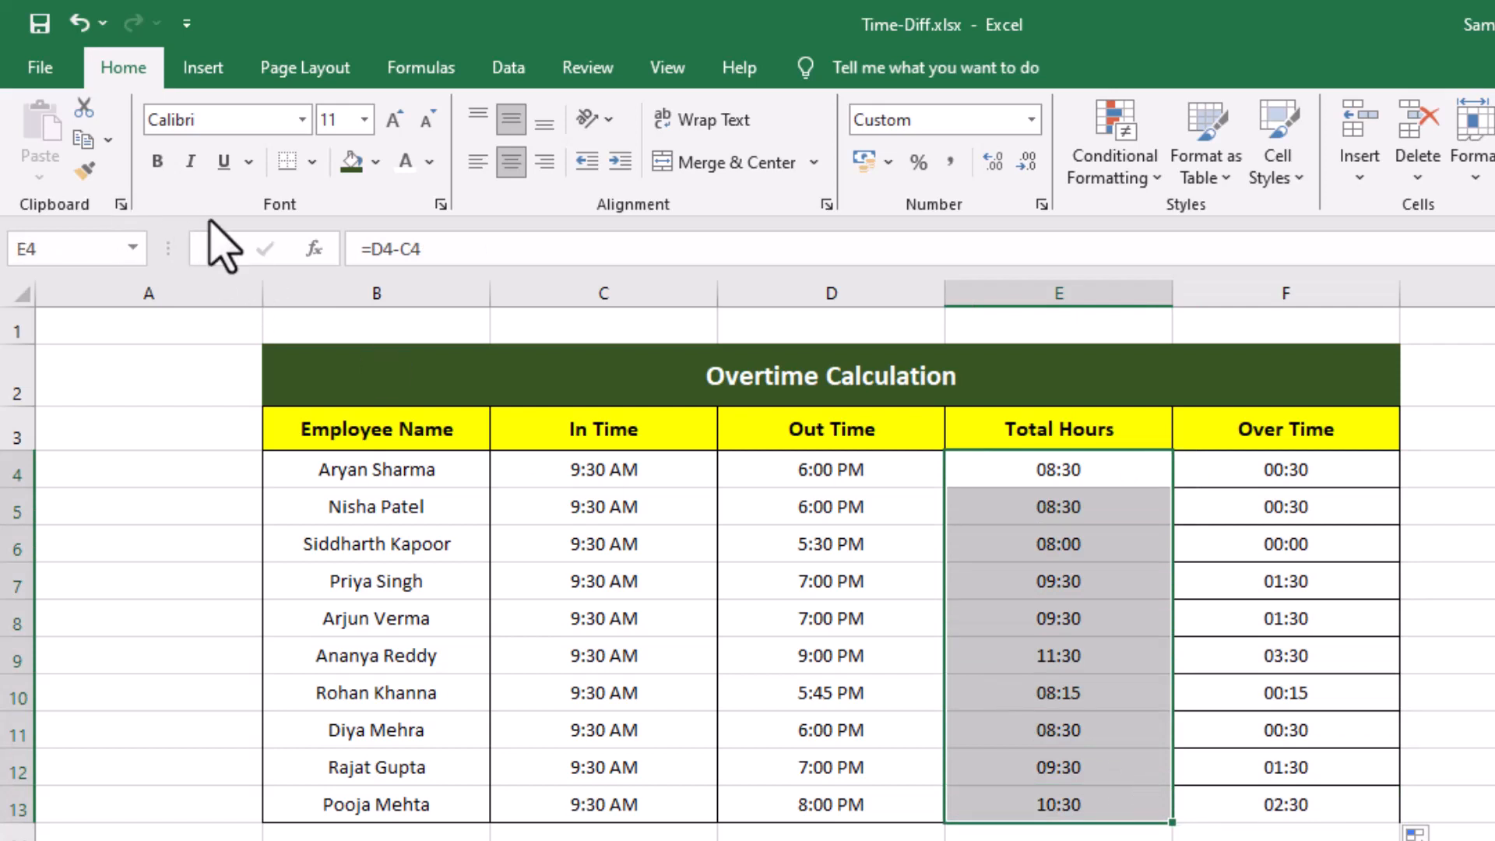
{"action": "left_click", "coordinate": [85, 170]}
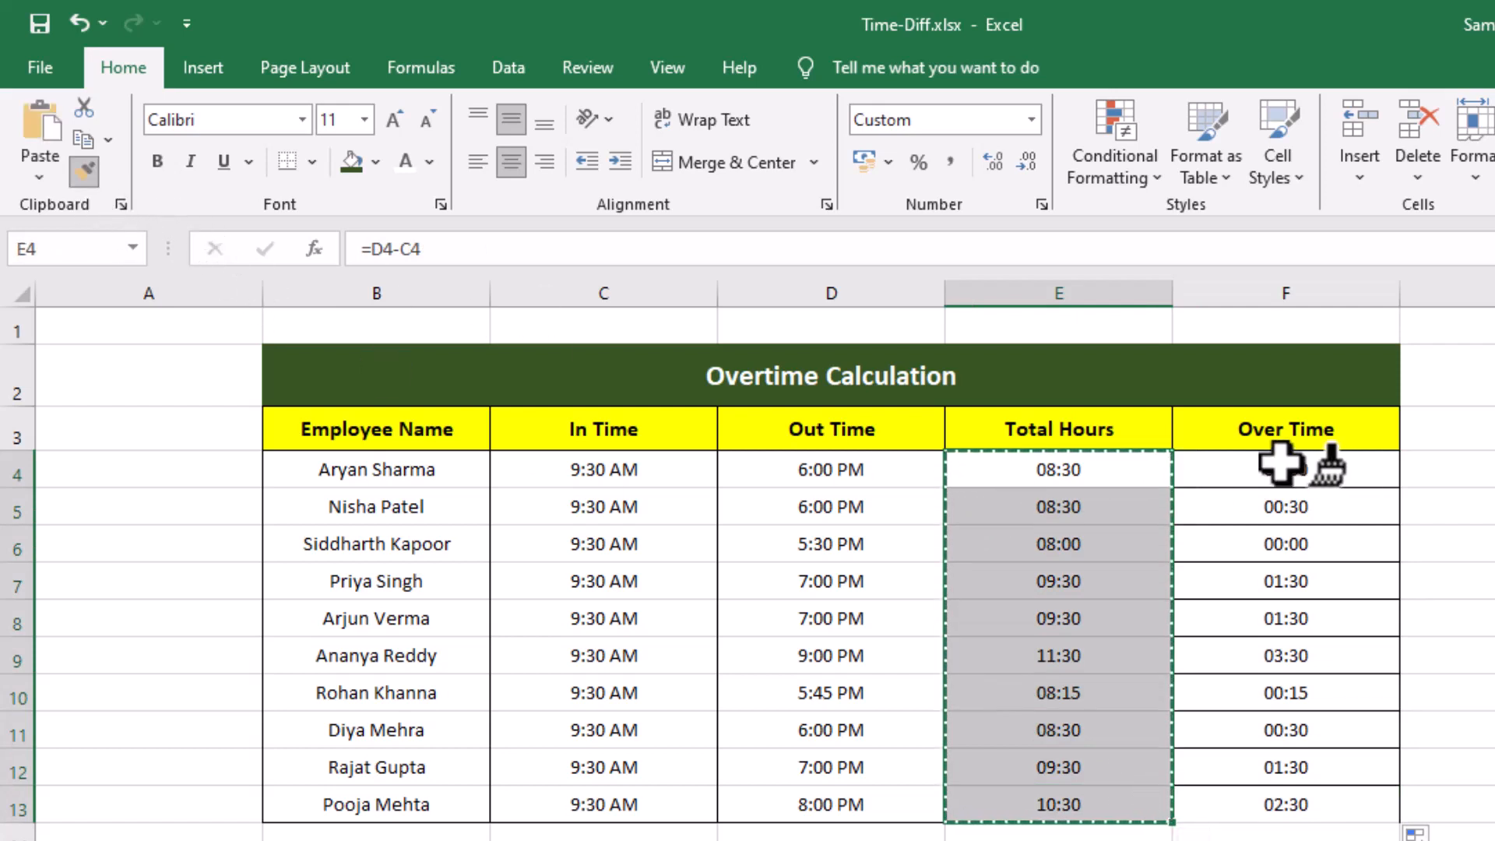
{"action": "mouse_move", "coordinate": [1282, 466]}
{"action": "left_mouse_down"}
{"action": "mouse_move", "coordinate": [1275, 644]}
{"action": "mouse_move", "coordinate": [1246, 771]}
{"action": "mouse_move", "coordinate": [1249, 788]}
{"action": "mouse_move", "coordinate": [1287, 795]}
{"action": "left_mouse_up"}
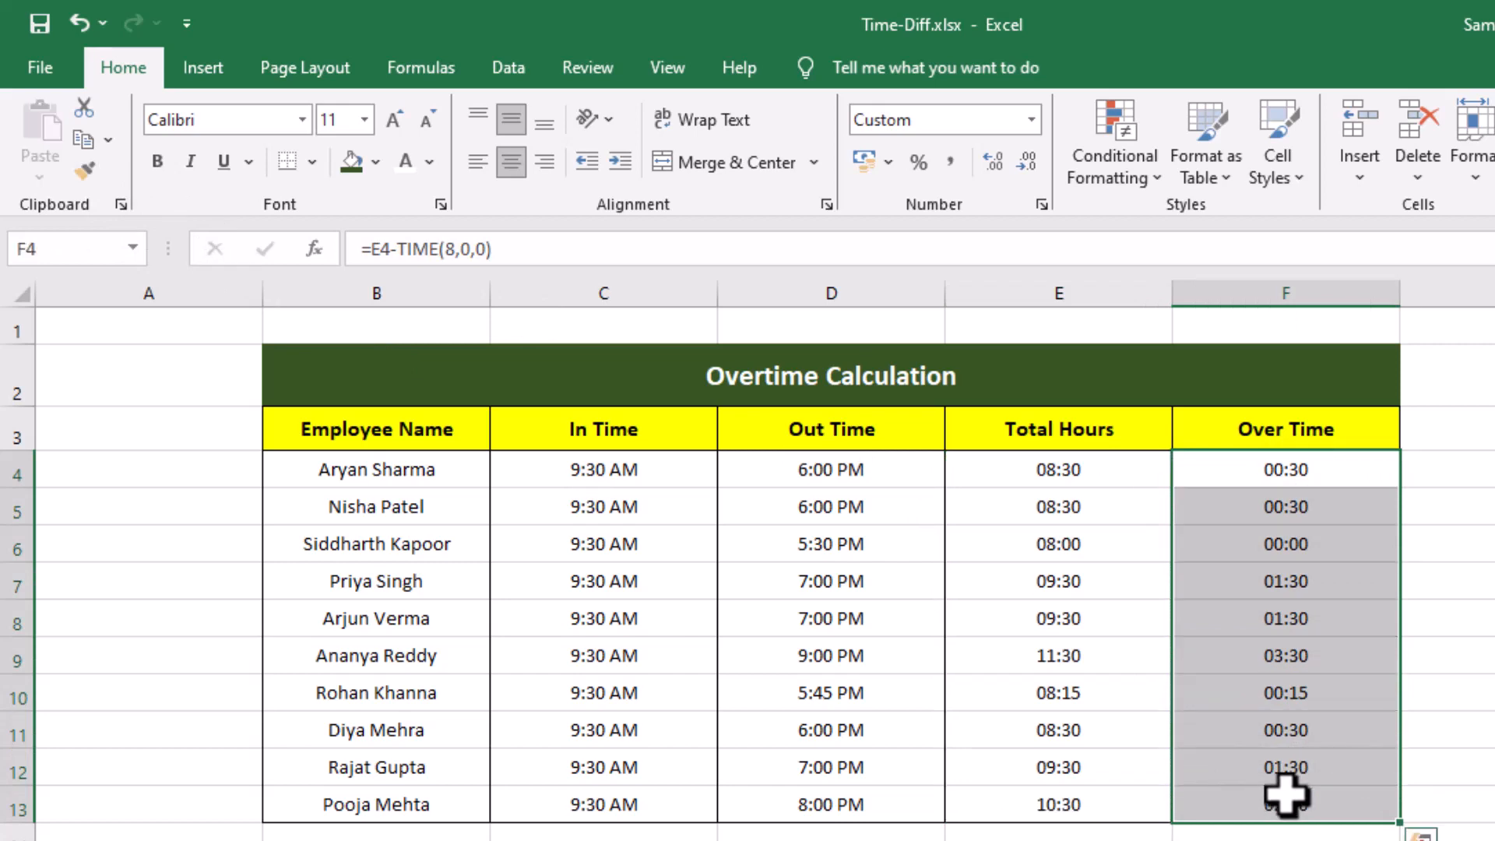
{"action": "left_click", "coordinate": [1439, 769]}
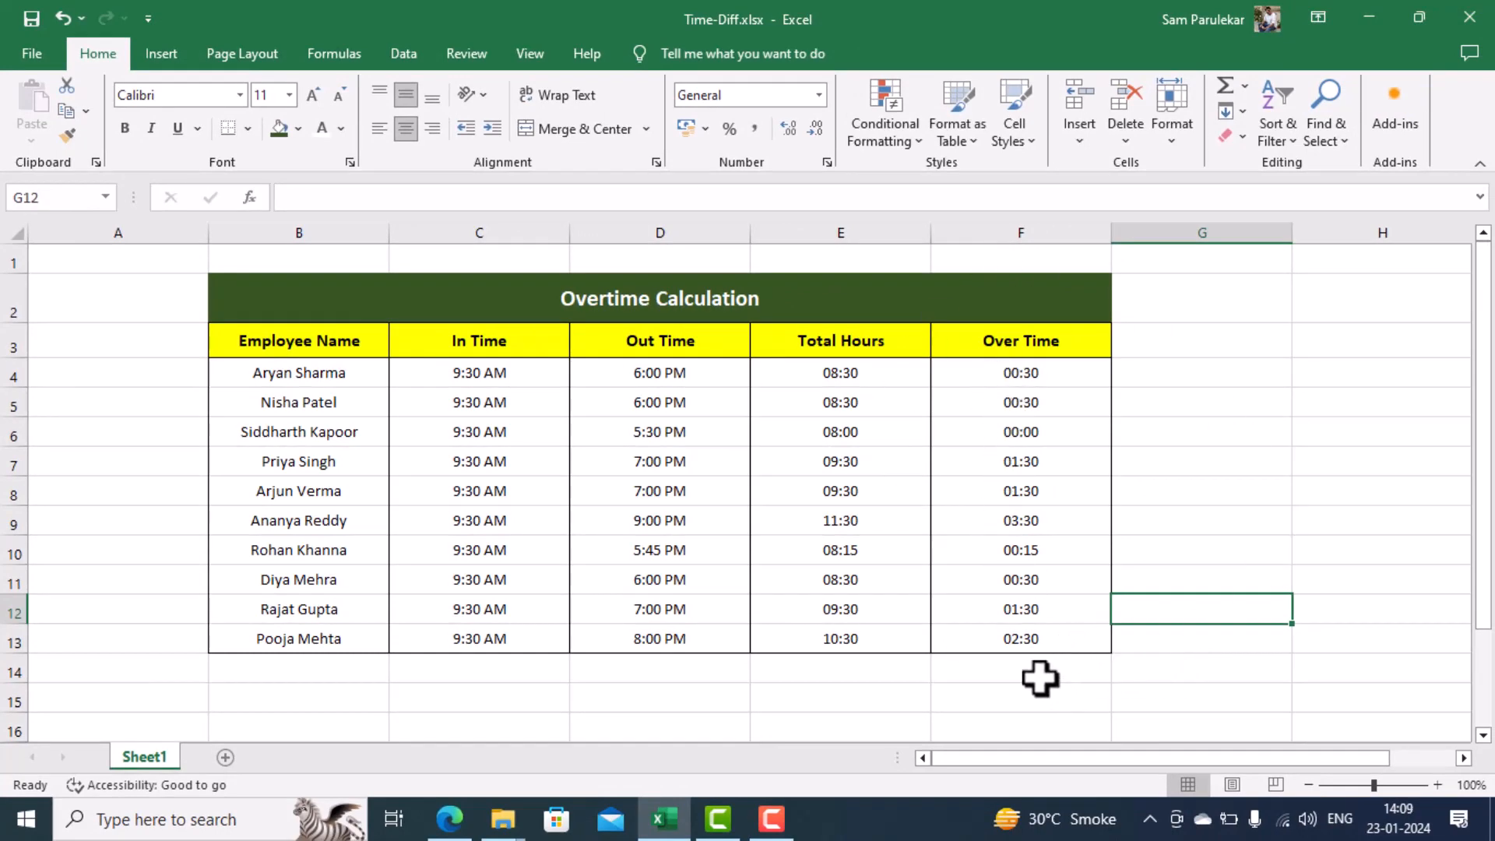
Total the Over Time column in F14 with AutoSum over F4:F13
{"action": "left_click", "coordinate": [963, 675]}
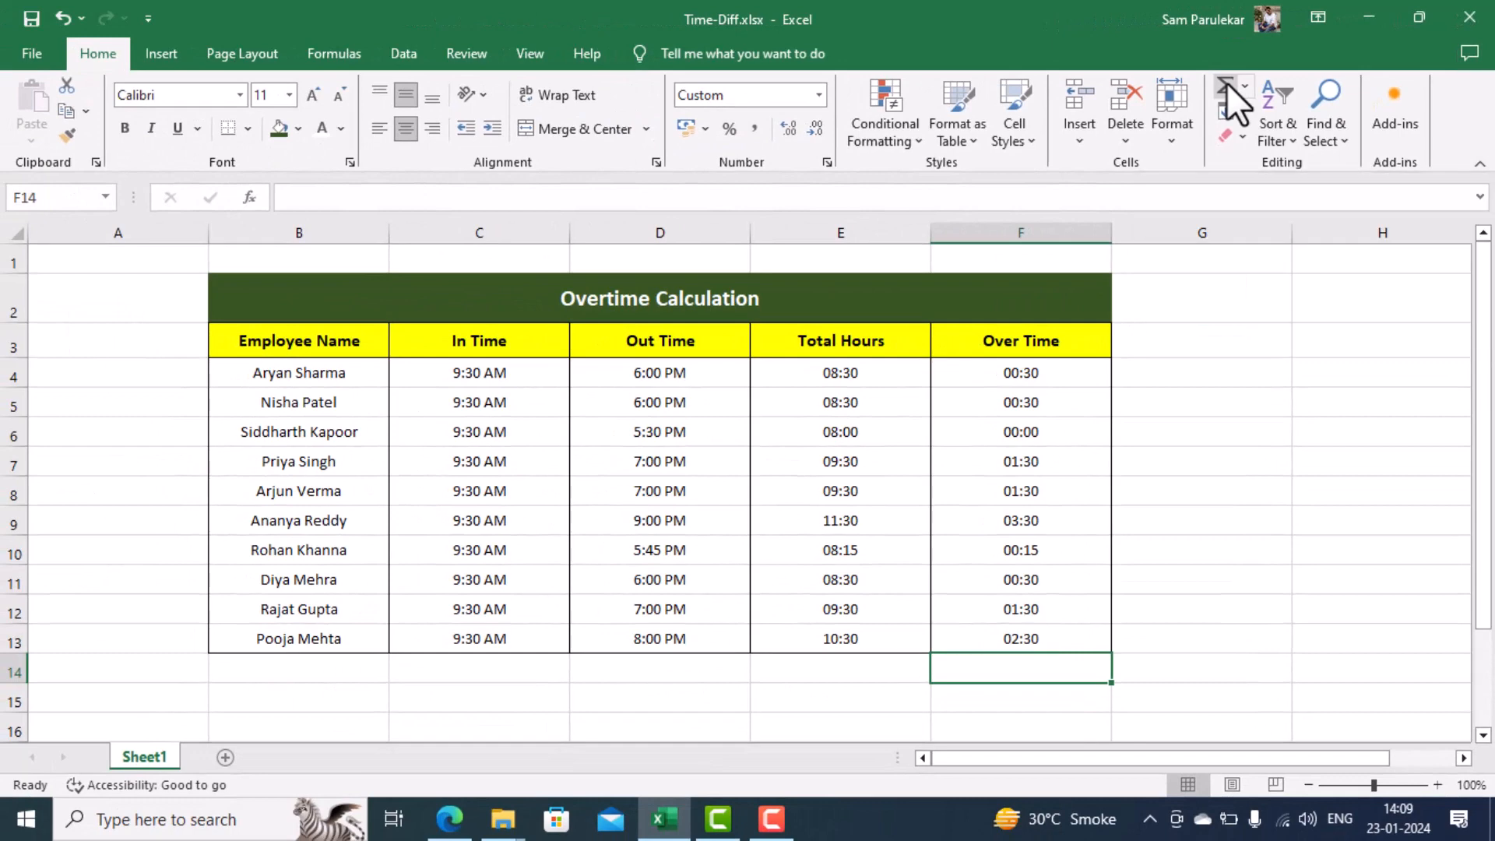
{"action": "double_click", "coordinate": [1226, 83]}
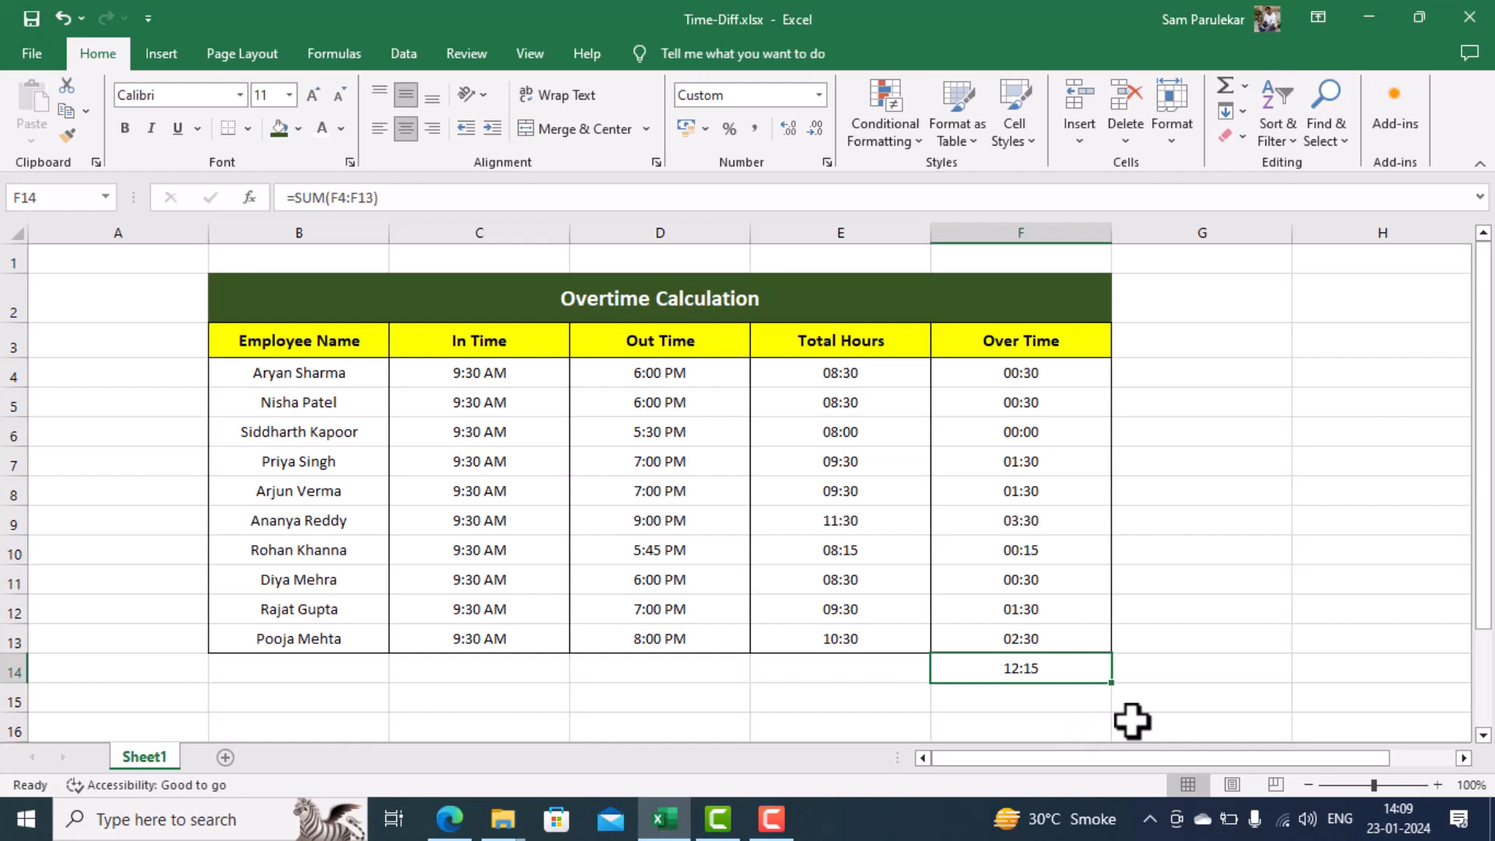
{"action": "left_click", "coordinate": [1203, 607]}
{"action": "key", "text": "Up"}
{"action": "key", "text": "Up"}
{"action": "key", "text": "Up"}
{"action": "key", "text": "Up"}
{"action": "key", "text": "Up"}
{"action": "key", "text": "Up"}
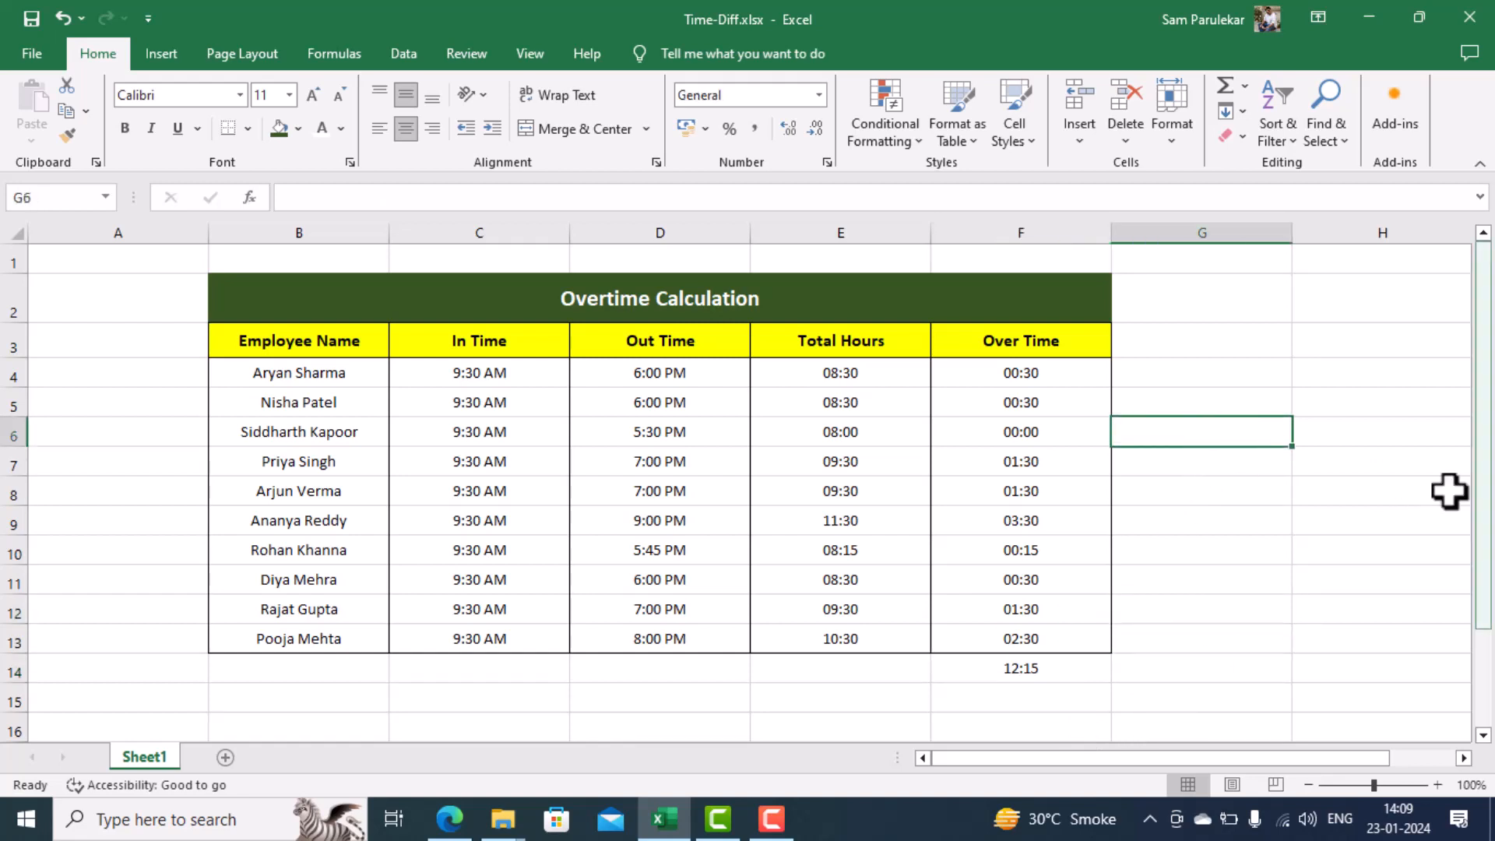
{"action": "left_click", "coordinate": [1380, 410]}
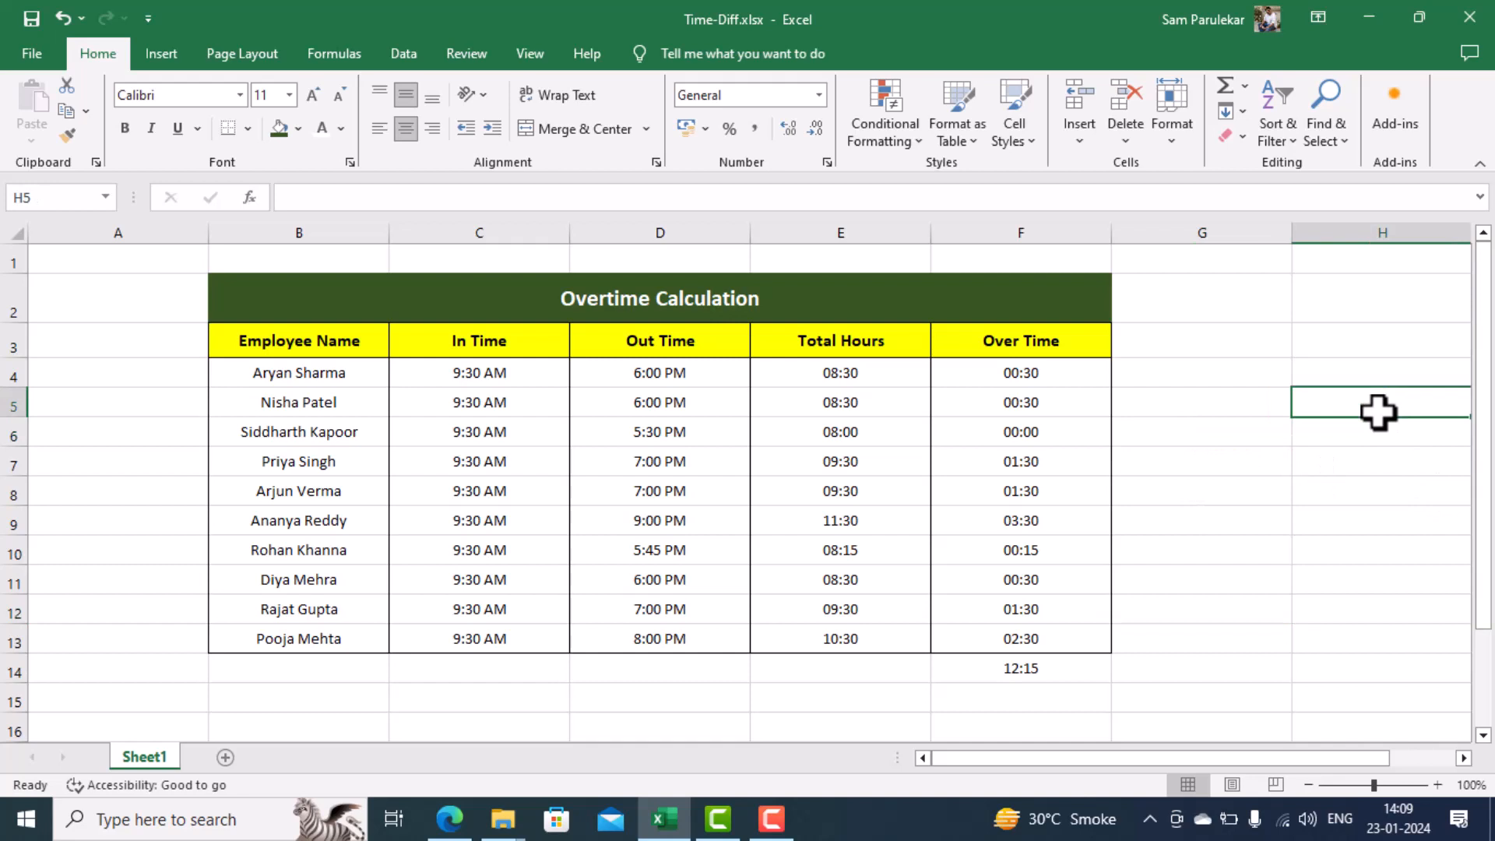